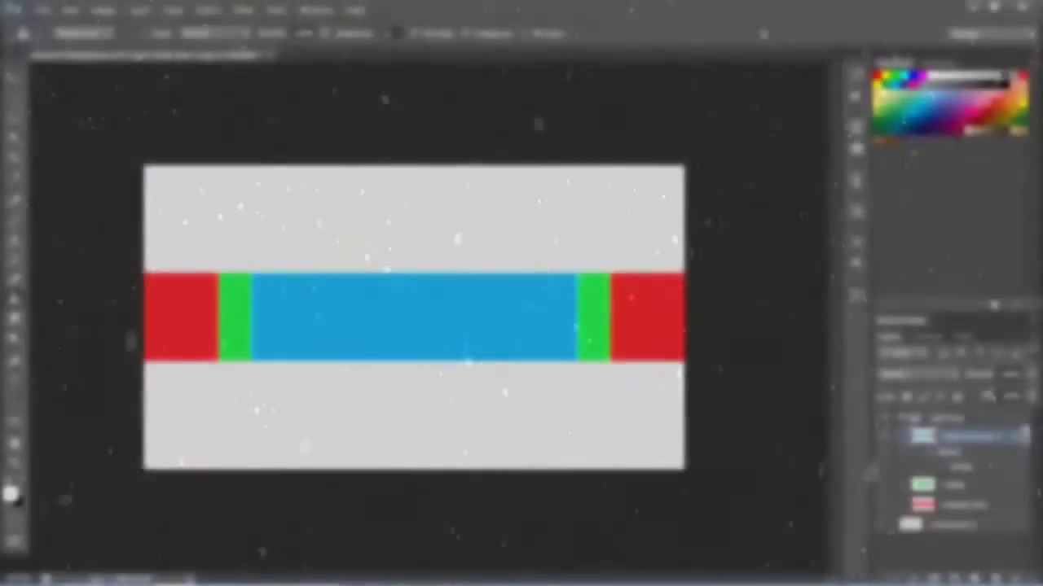
# Open the game screenshot and shift it down within the black banner band
pyautogui.scroll(-10, 554, 244)
pyautogui.click(461, 221)
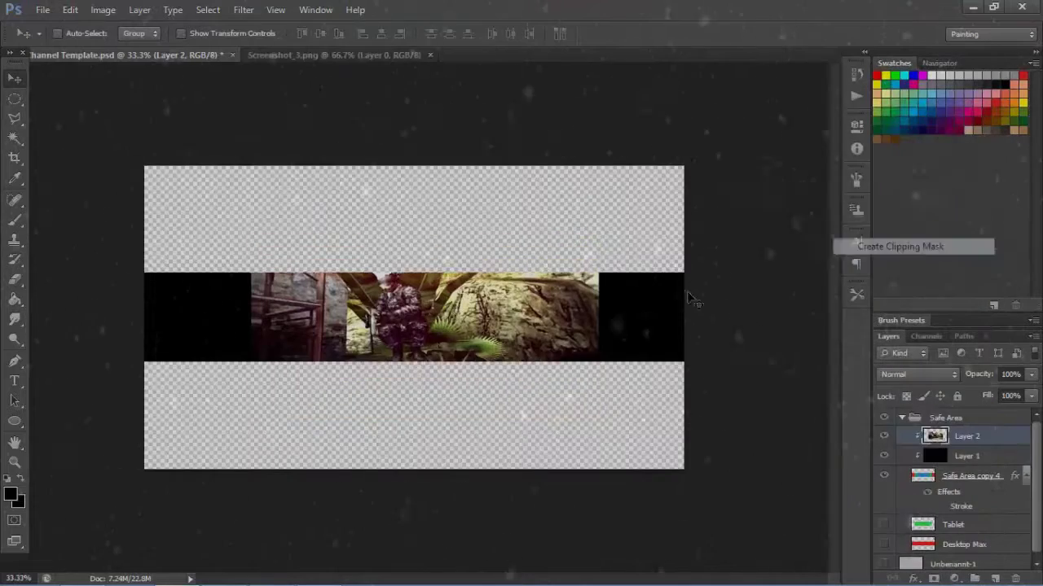
pyautogui.moveTo(688, 298)
pyautogui.mouseDown()
pyautogui.moveTo(501, 326)
pyautogui.moveTo(535, 335)
pyautogui.mouseUp()
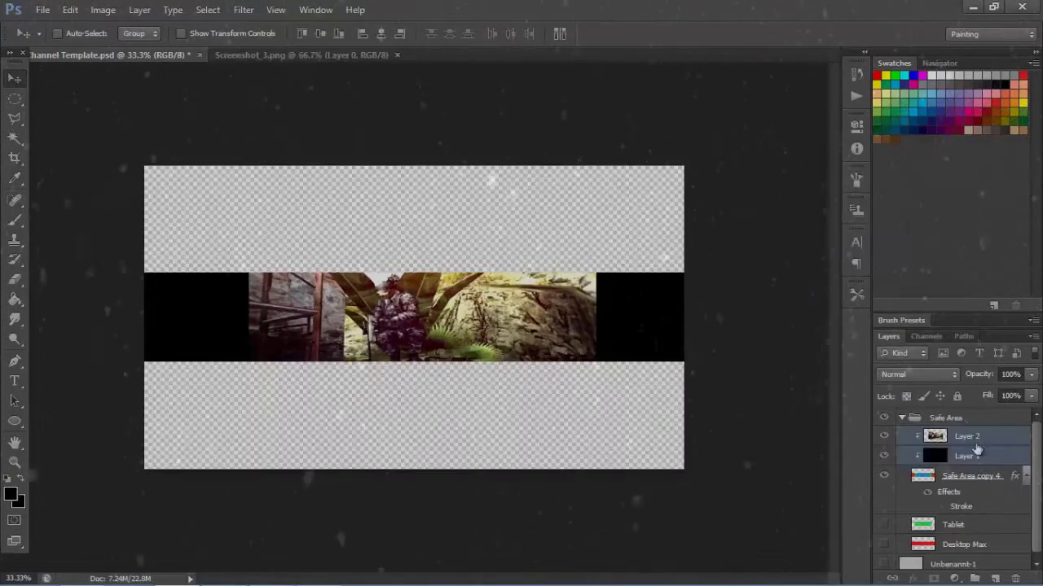
# Shrink the brush size to 86
pyautogui.click(76, 34)
pyautogui.moveTo(93, 80); pyautogui.dragTo(49, 80)
pyautogui.press('Return')
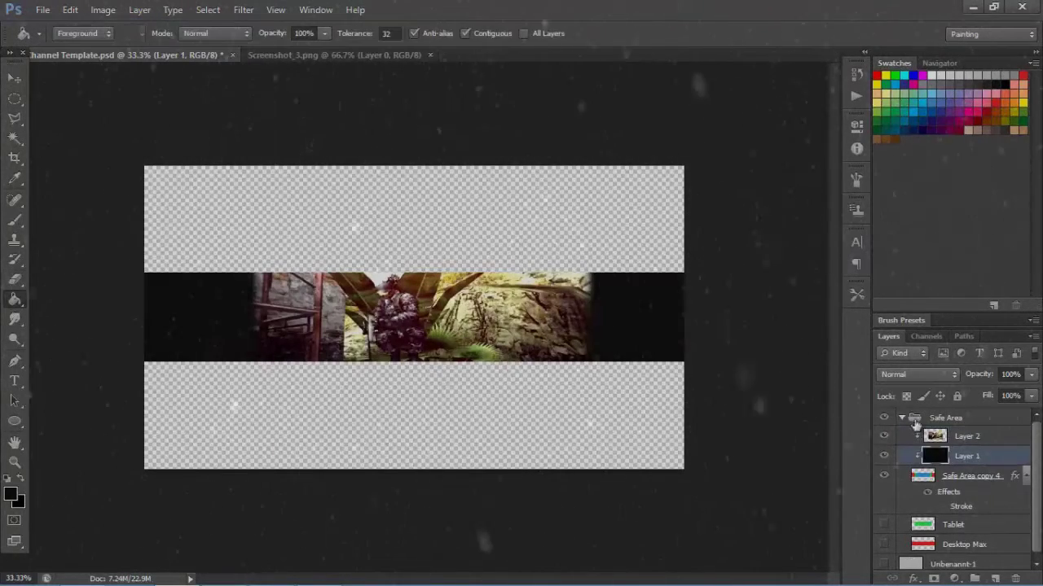
# Add a black-to-white Gradient Map in Normal mode, then close the original screenshot document
pyautogui.click(139, 9)
pyautogui.click(358, 377)
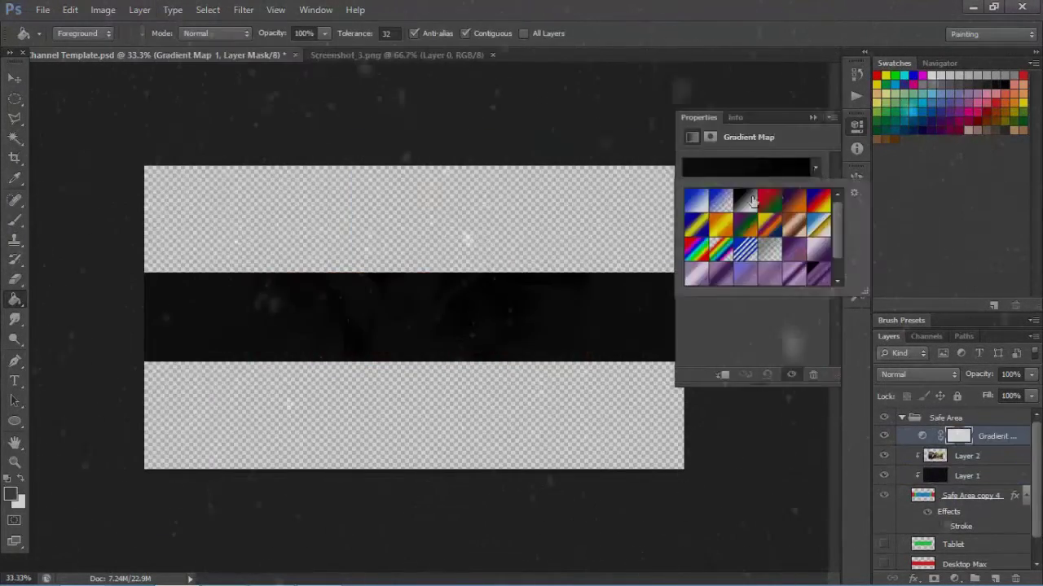
pyautogui.click(918, 374)
pyautogui.click(894, 385)
pyautogui.click(918, 374)
pyautogui.click(888, 8)
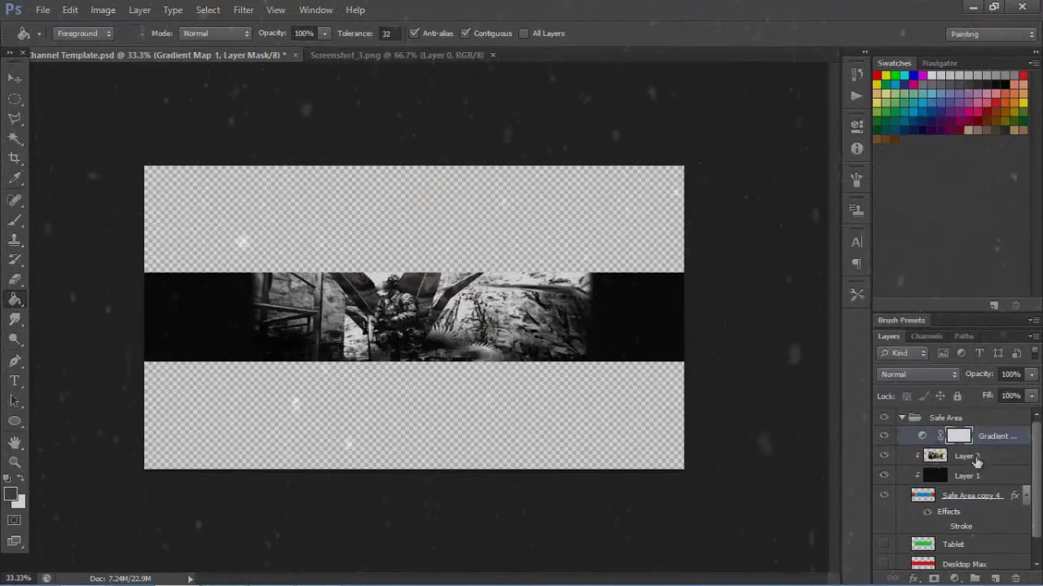
pyautogui.click(492, 54)
# Give the screenshot layer a black X Pattern Overlay from a loaded pattern set, faded almost invisible
pyautogui.doubleClick(989, 432)
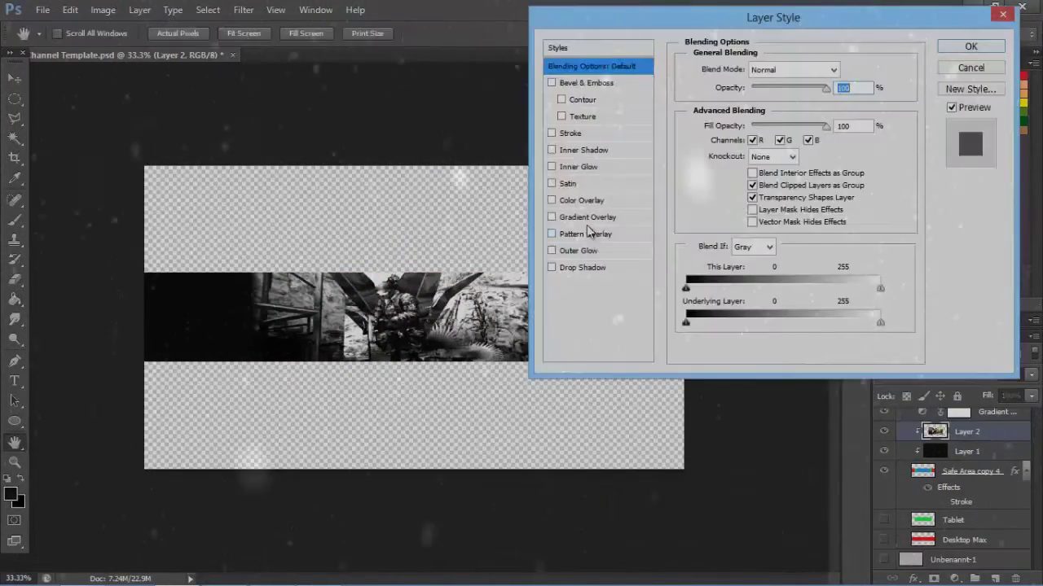
pyautogui.click(585, 234)
pyautogui.click(788, 121)
pyautogui.click(848, 160)
pyautogui.click(905, 265)
pyautogui.click(714, 500)
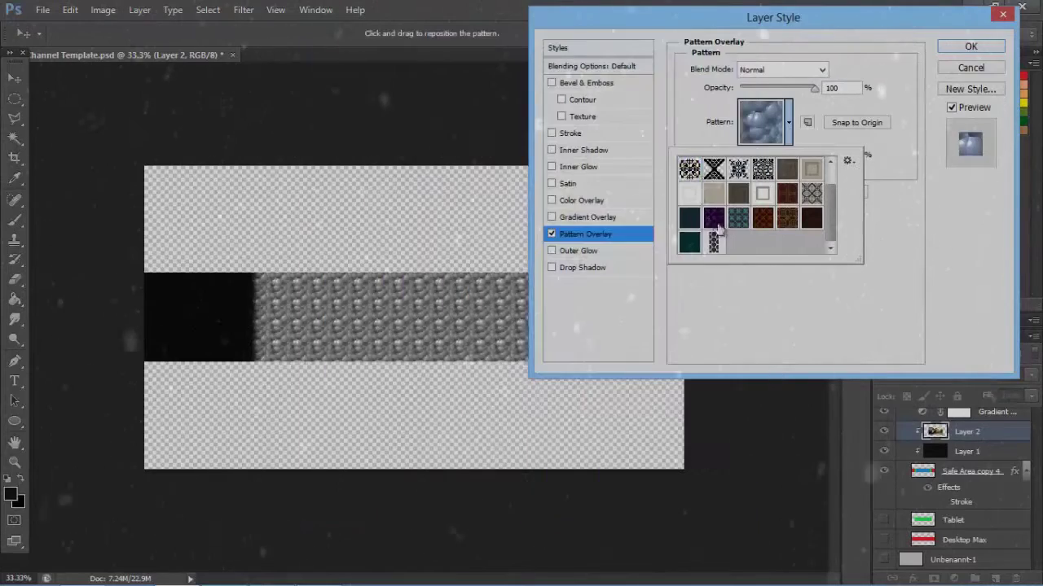
pyautogui.click(713, 169)
pyautogui.click(762, 194)
pyautogui.click(714, 169)
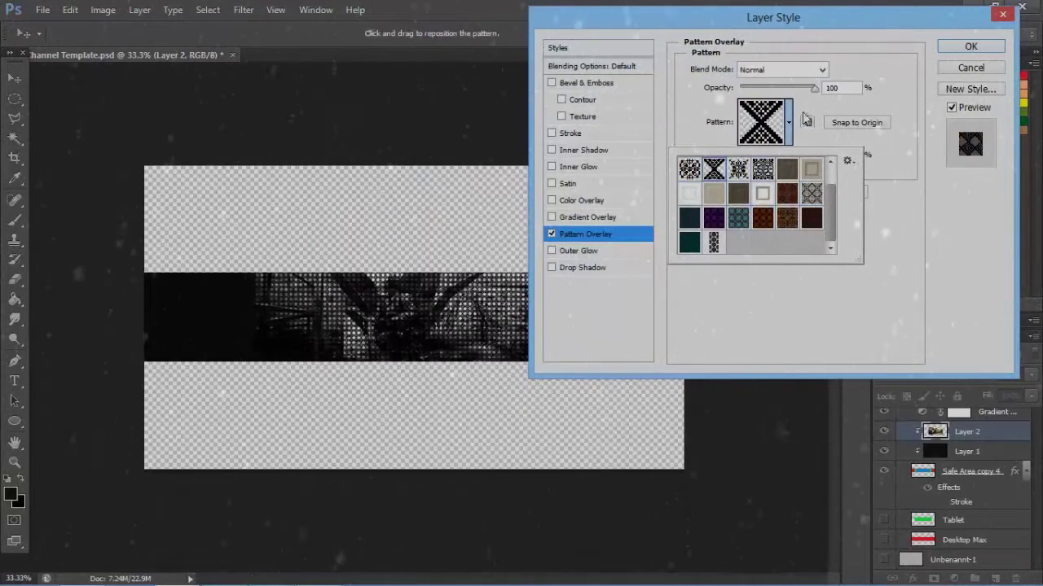
pyautogui.click(805, 120)
pyautogui.moveTo(815, 88); pyautogui.dragTo(744, 88)
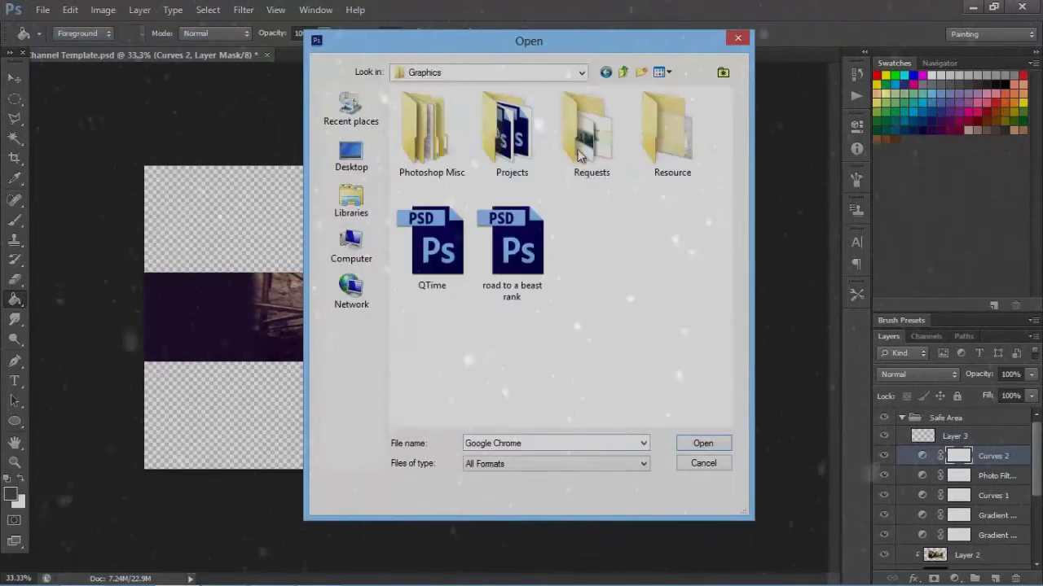
# Open the Space Light, Spark (5) and texture images from the Sparks folder
pyautogui.doubleClick(422, 155)
pyautogui.scroll(-3, 562, 244)
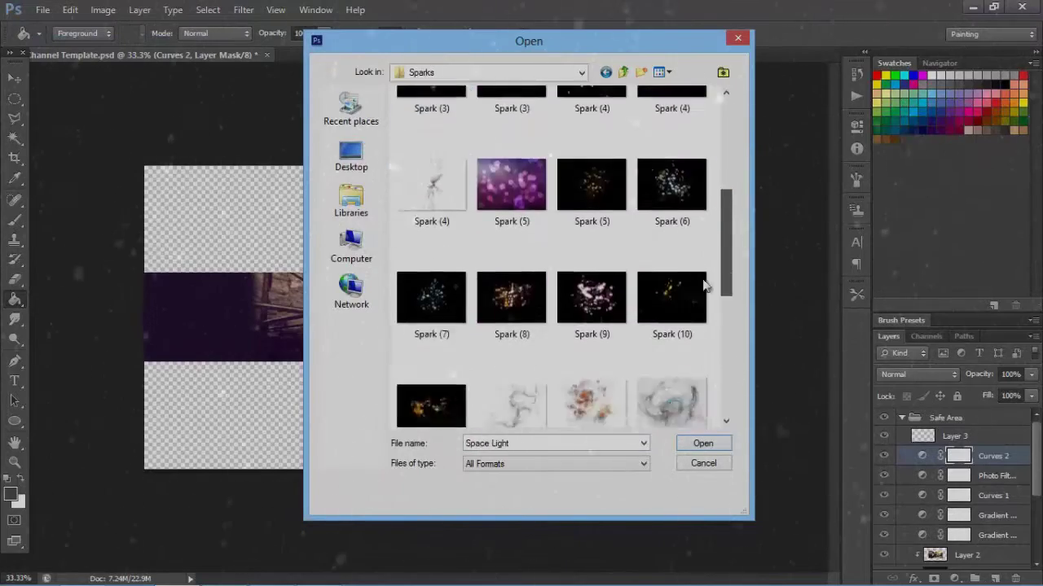
pyautogui.keyDown('ctrl'); pyautogui.click(512, 163); pyautogui.keyUp('ctrl')
pyautogui.moveTo(728, 263); pyautogui.dragTo(708, 407)
pyautogui.keyDown('ctrl'); pyautogui.click(707, 391); pyautogui.keyUp('ctrl')
pyautogui.click(703, 443)
# Bring Space Light into the banner, enlarge it over the canvas, and blend it Linear Dodge (Add)
pyautogui.hotkey('ctrl', 'a')
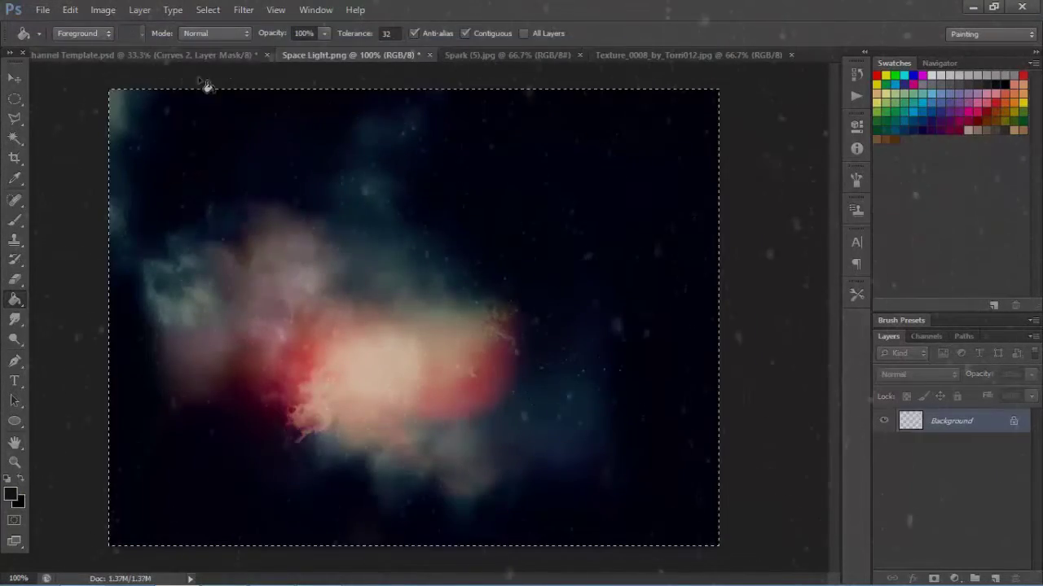
pyautogui.moveTo(407, 326)
pyautogui.mouseDown()
pyautogui.moveTo(471, 346)
pyautogui.moveTo(321, 280)
pyautogui.mouseUp()
pyautogui.hotkey('ctrl', 't')
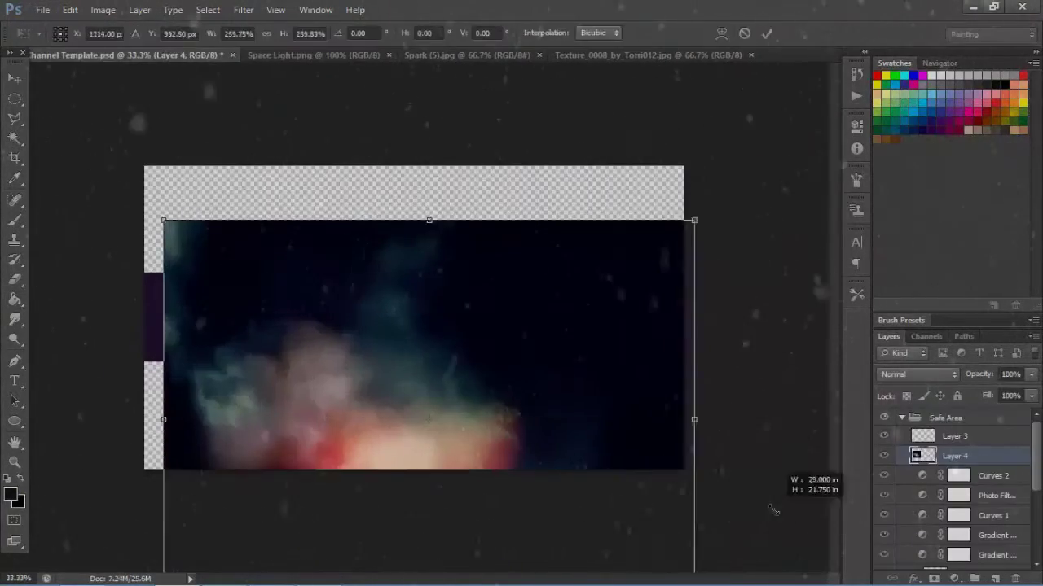
pyautogui.moveTo(367, 368)
pyautogui.mouseDown()
pyautogui.moveTo(683, 469)
pyautogui.moveTo(538, 403)
pyautogui.moveTo(636, 456)
pyautogui.mouseUp()
pyautogui.press('Return')
pyautogui.click(918, 373)
pyautogui.click(929, 154)
# Clip the cloud layer into the banner strip, widen it, and reposition the glow
pyautogui.hotkey('ctrl', 't')
pyautogui.press('Return')
pyautogui.hotkey('ctrl', '[')
pyautogui.hotkey('ctrl', '[')
pyautogui.hotkey('ctrl', '[')
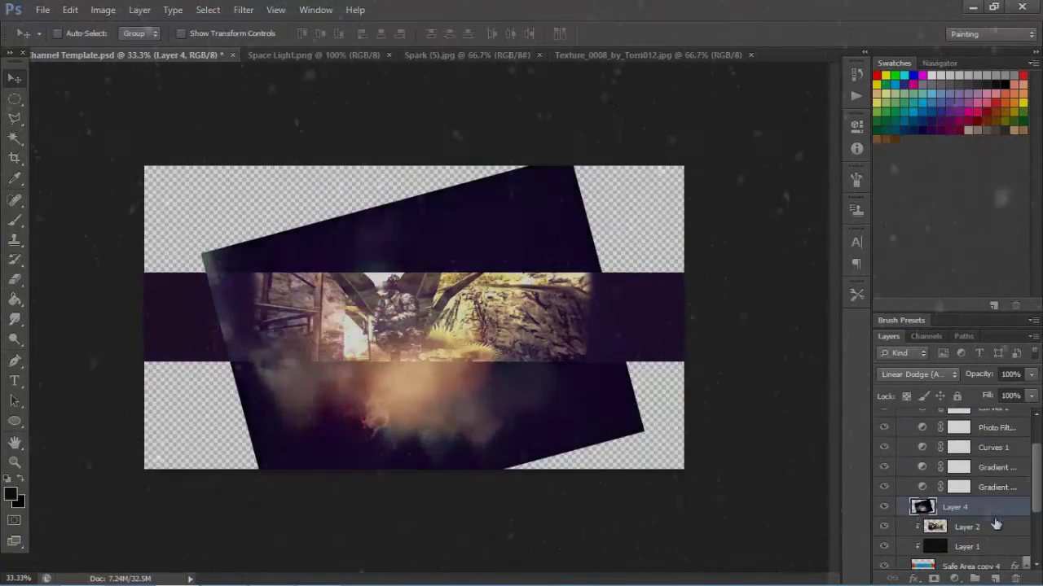
pyautogui.moveTo(485, 358); pyautogui.dragTo(481, 394)
pyautogui.hotkey('ctrl', 't')
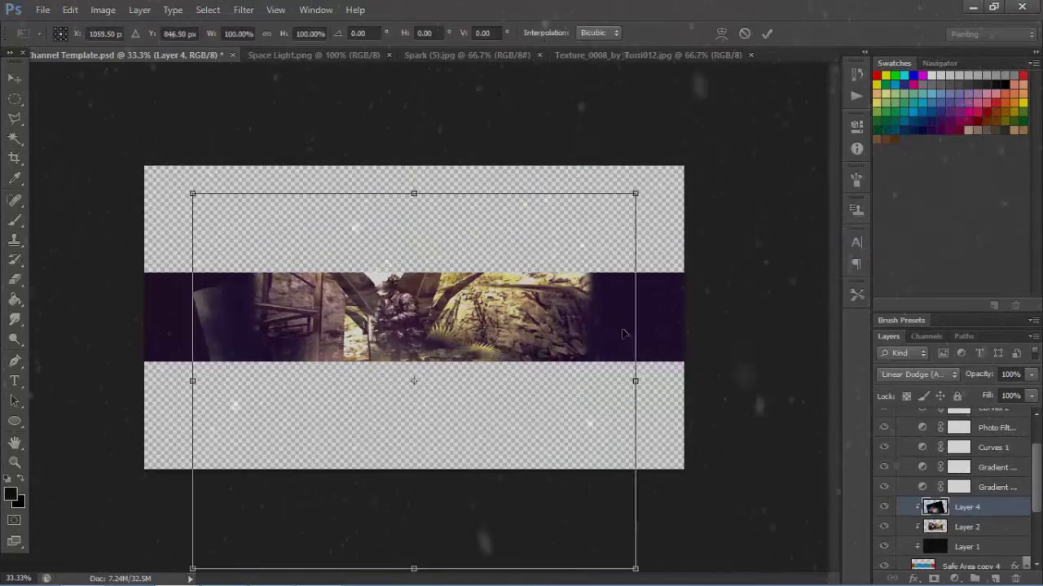
pyautogui.moveTo(641, 381); pyautogui.dragTo(757, 380)
pyautogui.moveTo(186, 380); pyautogui.dragTo(69, 380)
pyautogui.press('Return')
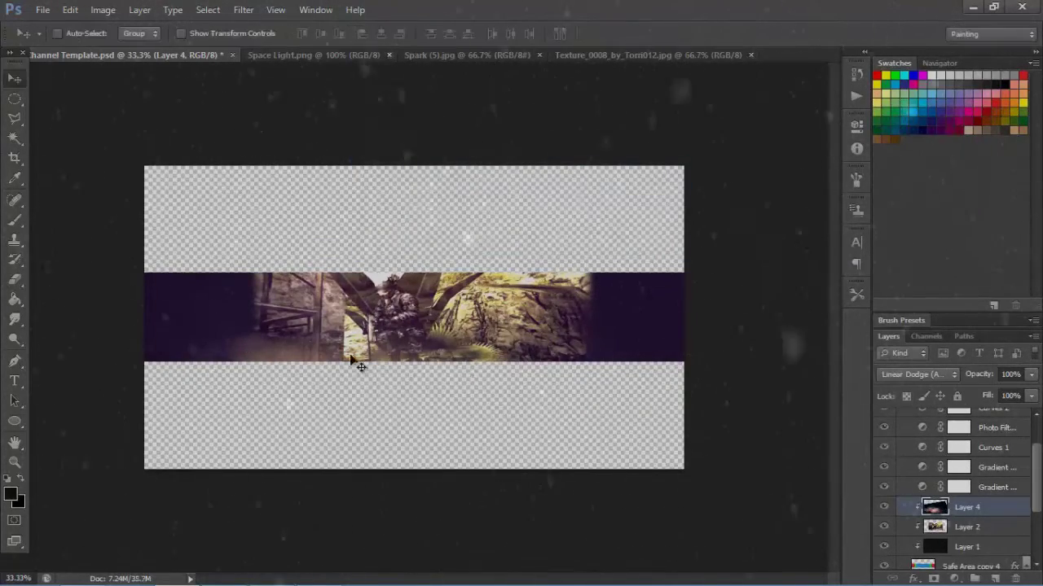
pyautogui.moveTo(356, 344); pyautogui.dragTo(416, 295)
pyautogui.hotkey('ctrl', 'shift', 'Tab')
# Bring the texture into the banner in Linear Dodge (Add) and clip it to the band
pyautogui.moveTo(281, 285); pyautogui.dragTo(348, 313)
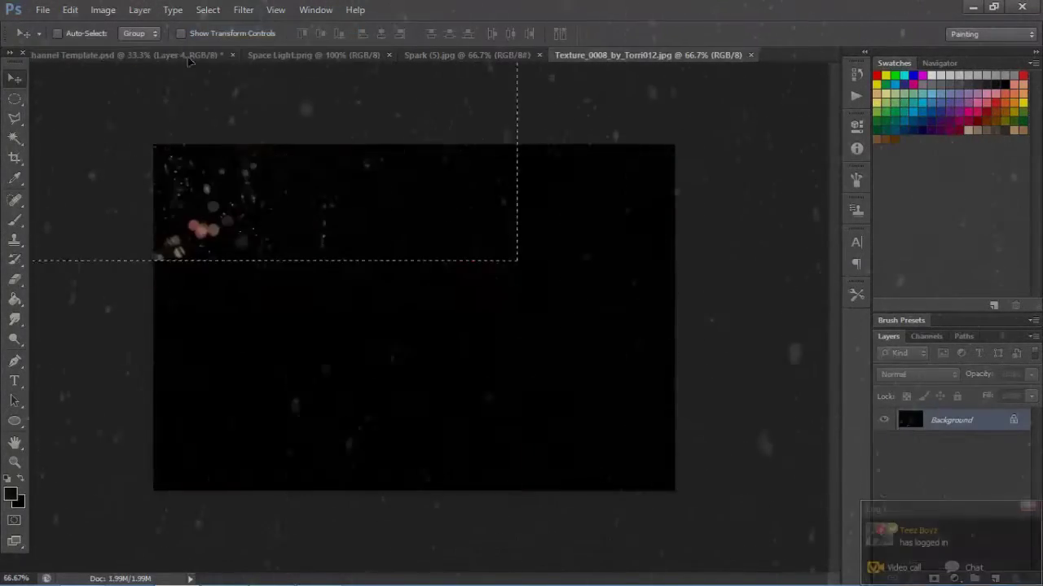
pyautogui.click(918, 373)
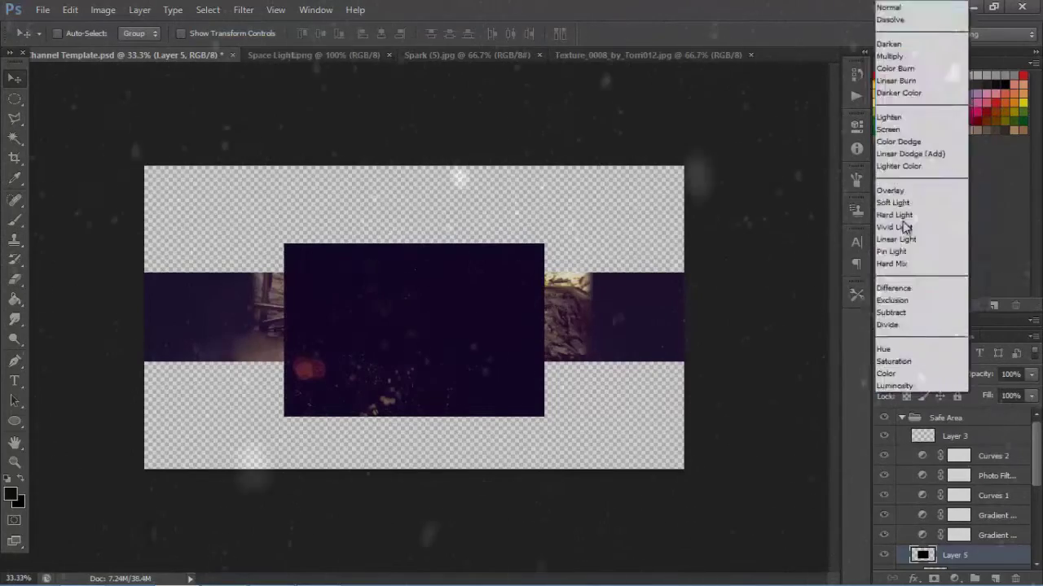
pyautogui.click(910, 153)
pyautogui.rightClick(955, 555)
pyautogui.click(912, 214)
# Add the bokeh sparks in Linear Dodge, clipped to the band, at 8% opacity
pyautogui.click(467, 54)
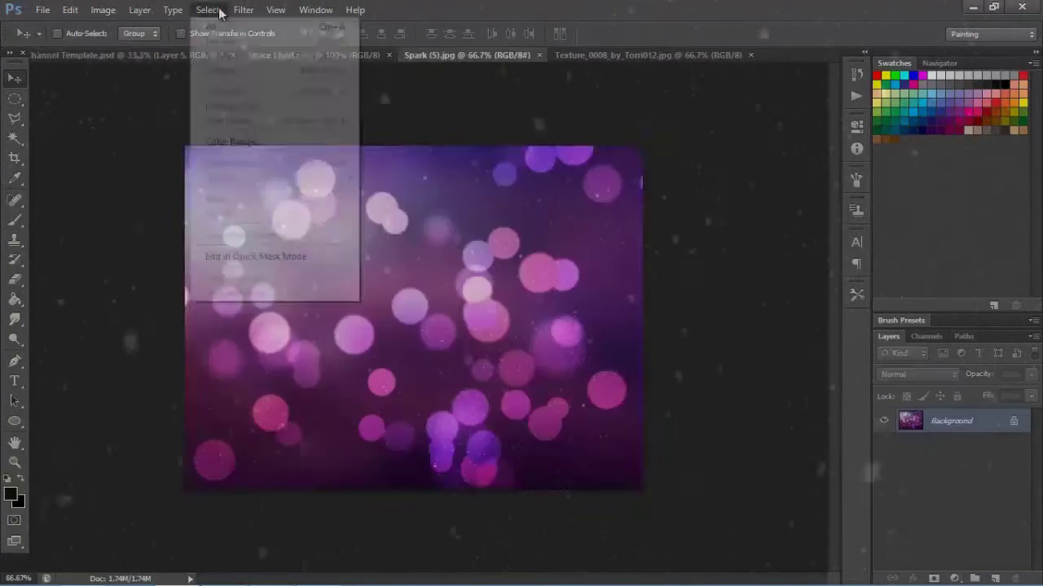
pyautogui.moveTo(407, 326); pyautogui.dragTo(424, 289)
pyautogui.hotkey('shift', 'alt', 'w')
pyautogui.hotkey('ctrl', 'alt', 'g')
pyautogui.moveTo(1031, 374); pyautogui.dragTo(960, 385)
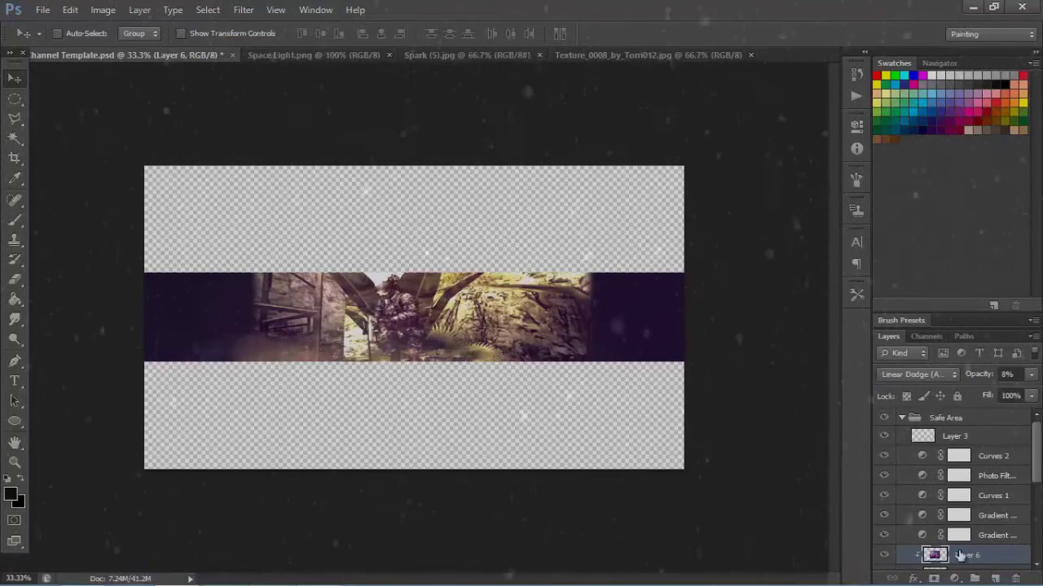
# Run Topaz Clean with the Curly Smooth preset and dismiss the web export preview
pyautogui.click(244, 9)
pyautogui.click(465, 358)
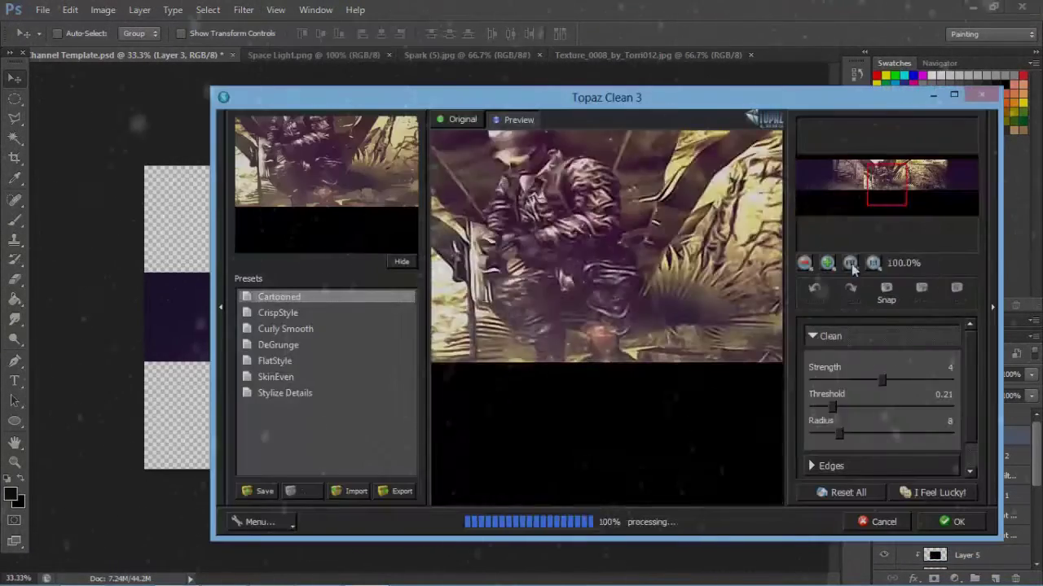
pyautogui.click(286, 329)
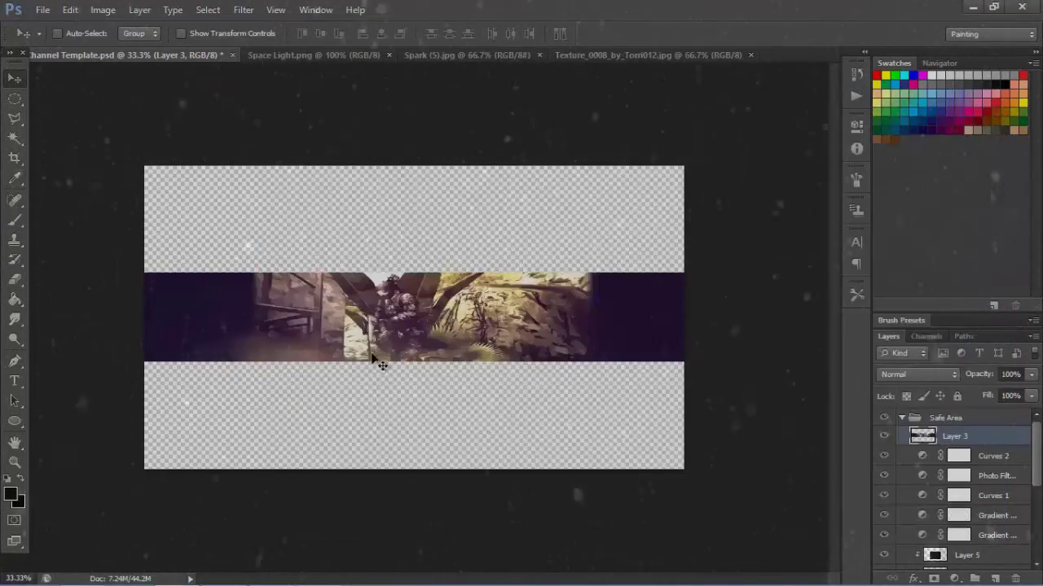
pyautogui.click(70, 9)
pyautogui.click(121, 222)
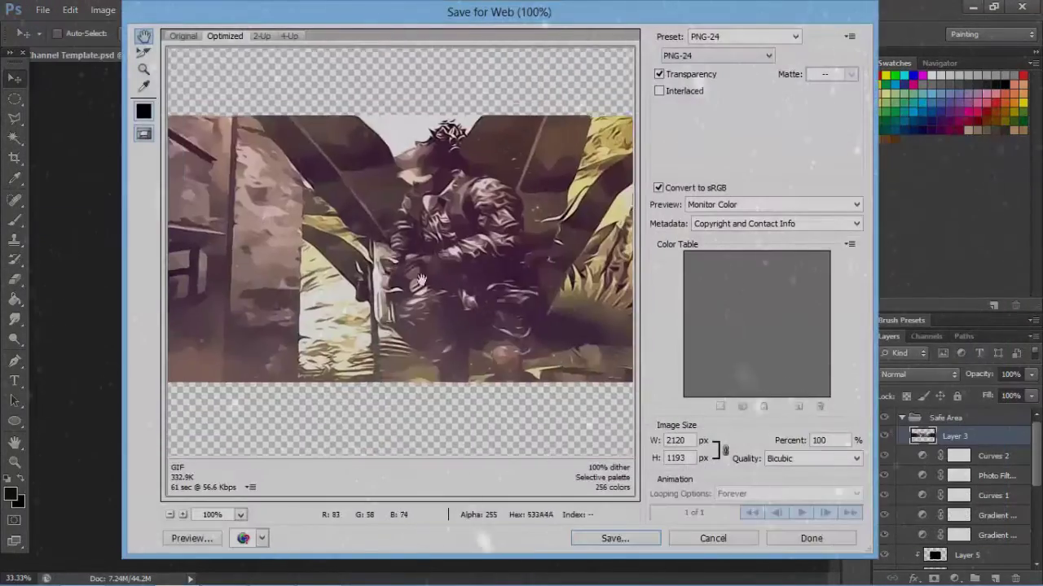
pyautogui.click(713, 538)
# Try Fractalius with the Glow100 preset, scale -30, brighter glow and near-zero mix
pyautogui.click(70, 9)
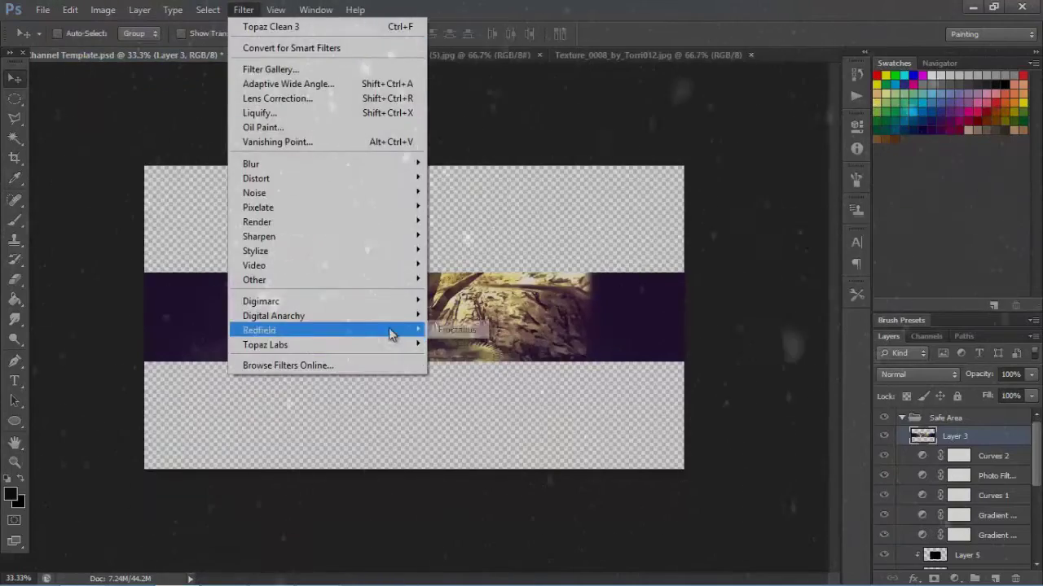
pyautogui.click(456, 329)
pyautogui.click(709, 521)
pyautogui.click(701, 430)
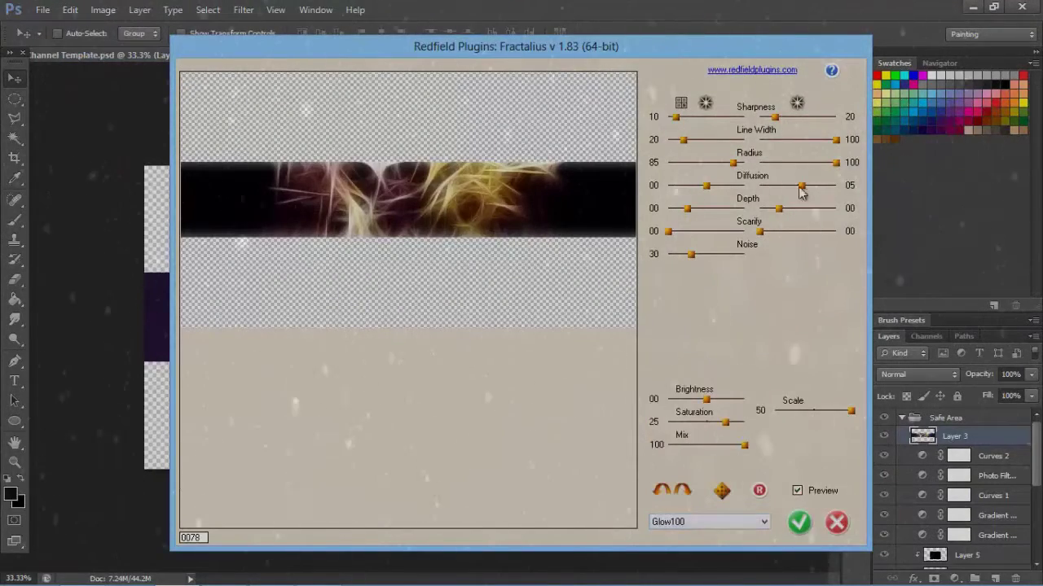
pyautogui.moveTo(829, 412); pyautogui.dragTo(789, 412)
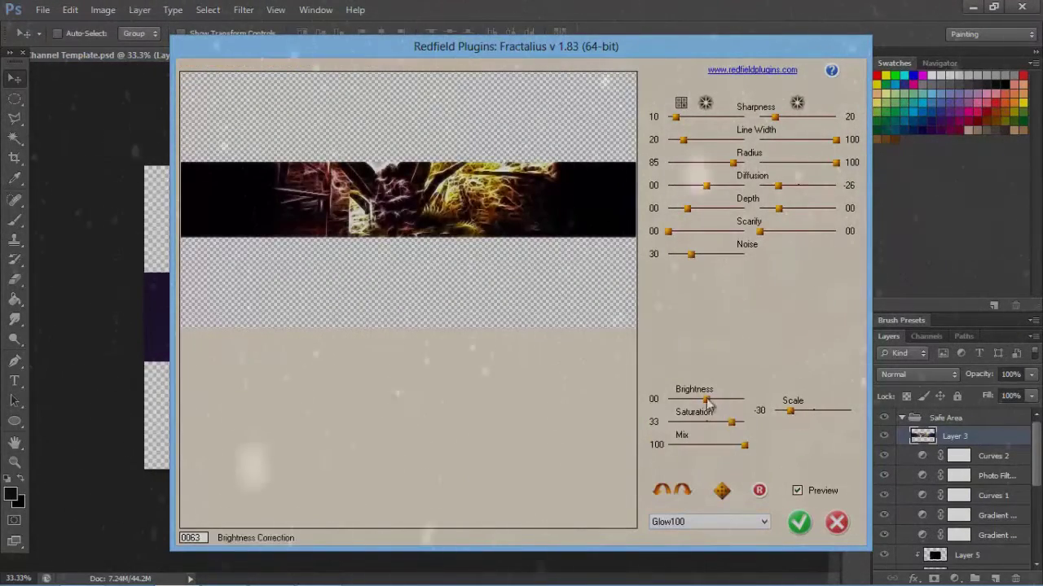
pyautogui.moveTo(708, 403); pyautogui.dragTo(744, 400)
pyautogui.moveTo(743, 444); pyautogui.dragTo(673, 447)
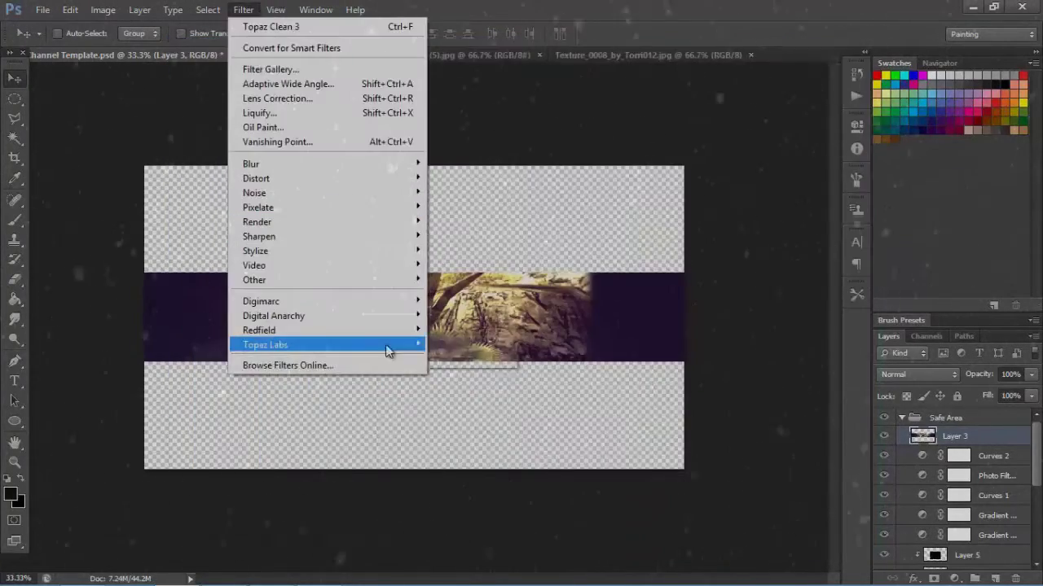
# Preview Topaz Clean presets including Curly Smooth and CrispStyle, fitting the whole image
pyautogui.moveTo(265, 345)
pyautogui.click(457, 350)
pyautogui.click(301, 329)
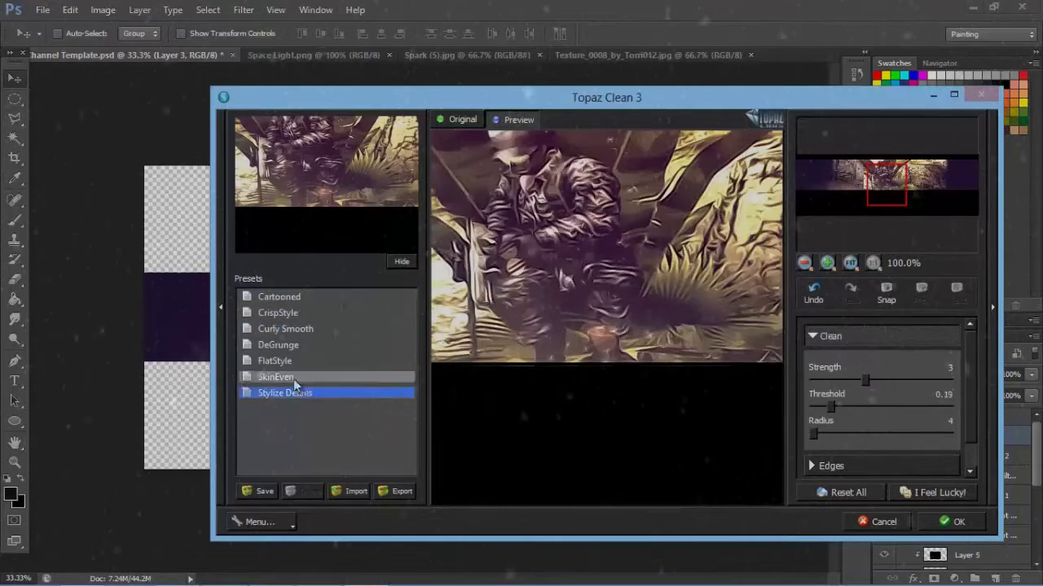
pyautogui.click(291, 360)
pyautogui.click(298, 313)
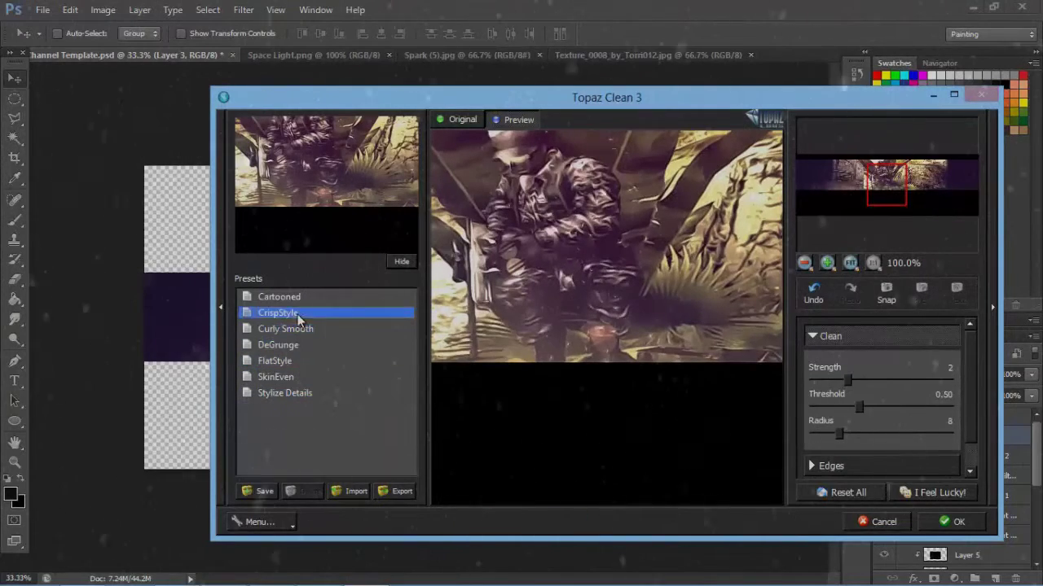
pyautogui.click(851, 266)
# Apply the Topaz Clean effect and view the banner at Actual Pixels
pyautogui.click(886, 523)
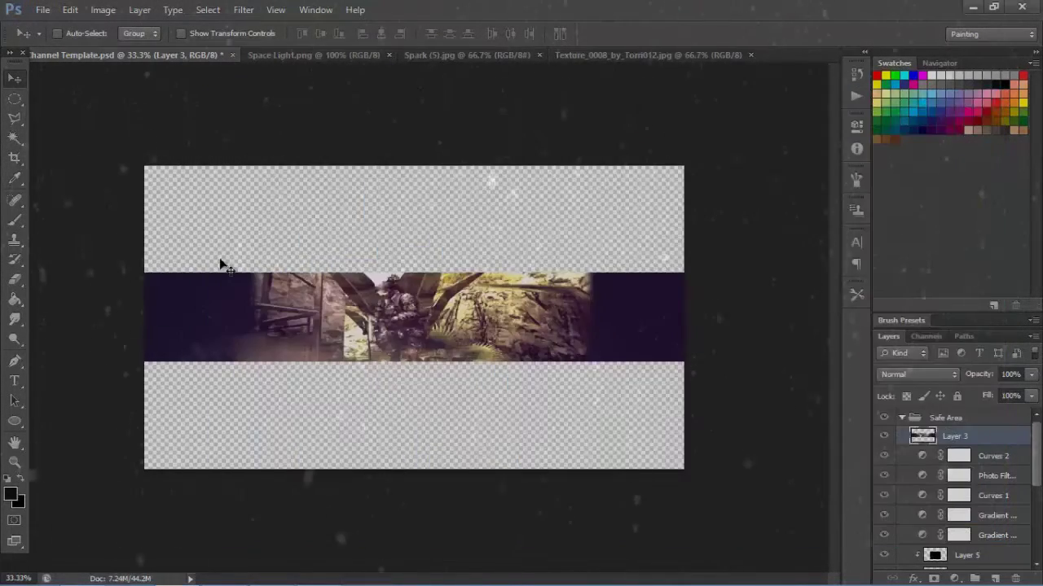
pyautogui.click(276, 10)
pyautogui.click(318, 177)
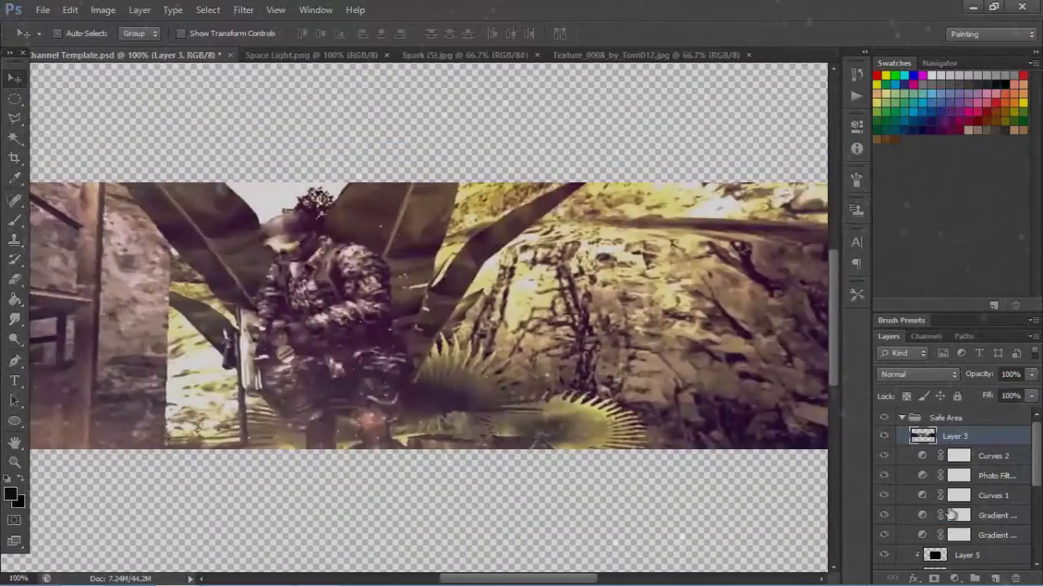
# Switch to the Smudge tool and choose a large sampled brush preset
pyautogui.press('b')
pyautogui.press('r')
pyautogui.rightClick(97, 115)
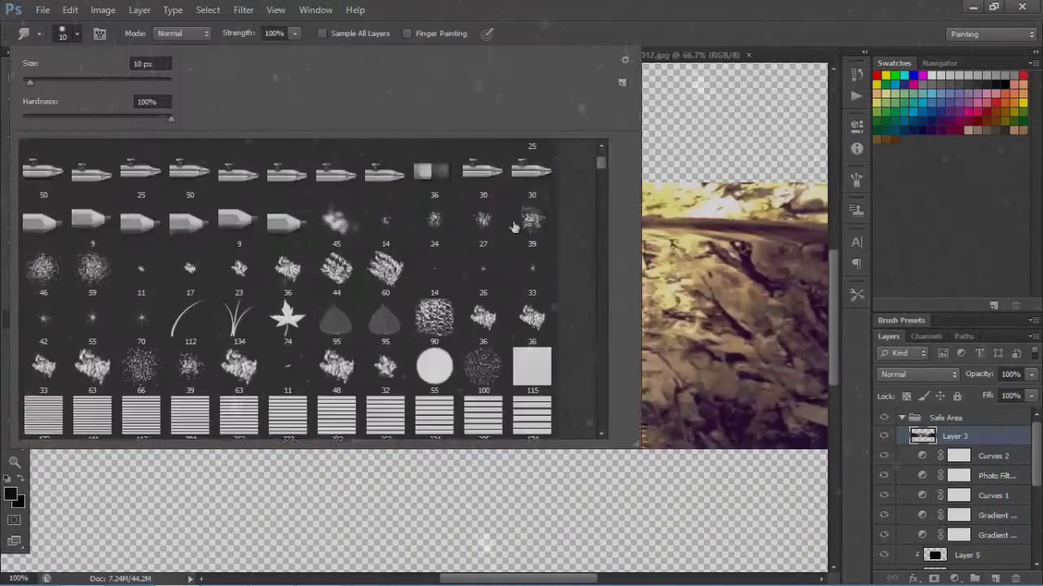
pyautogui.scroll(-10, 588, 403)
pyautogui.scroll(-5, 588, 394)
pyautogui.scroll(-5, 588, 371)
pyautogui.moveTo(588, 371); pyautogui.dragTo(594, 295)
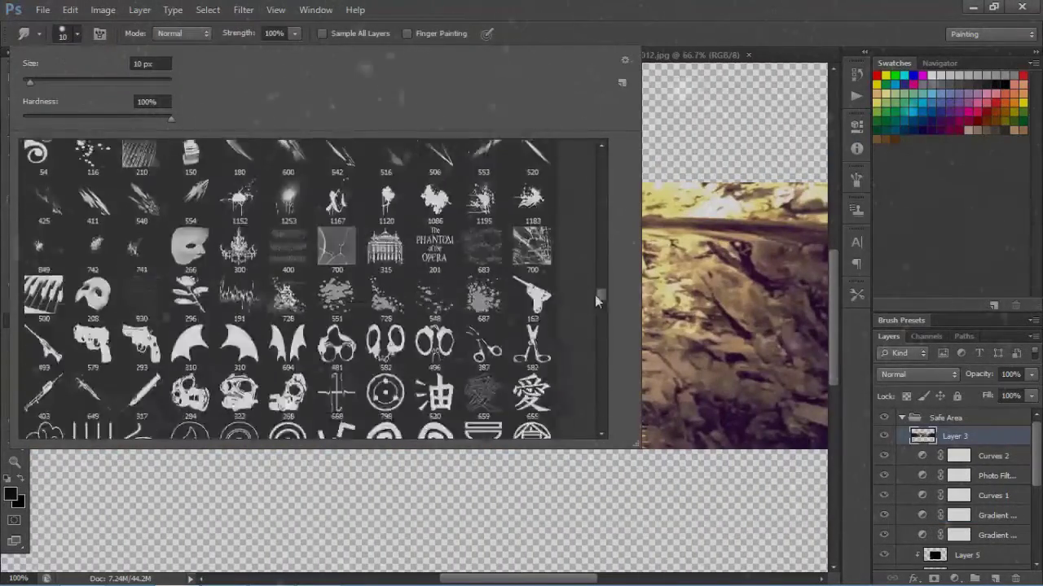
pyautogui.click(477, 280)
pyautogui.scroll(2, 215, 381)
pyautogui.scroll(5, 216, 380)
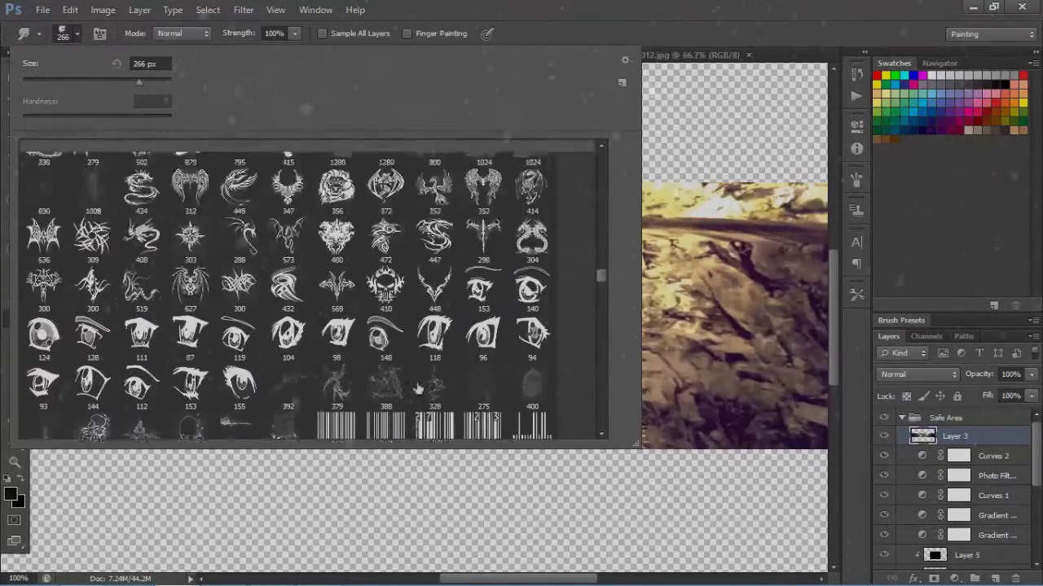
pyautogui.scroll(5, 310, 366)
pyautogui.scroll(5, 391, 355)
pyautogui.scroll(5, 487, 340)
pyautogui.scroll(10, 230, 163)
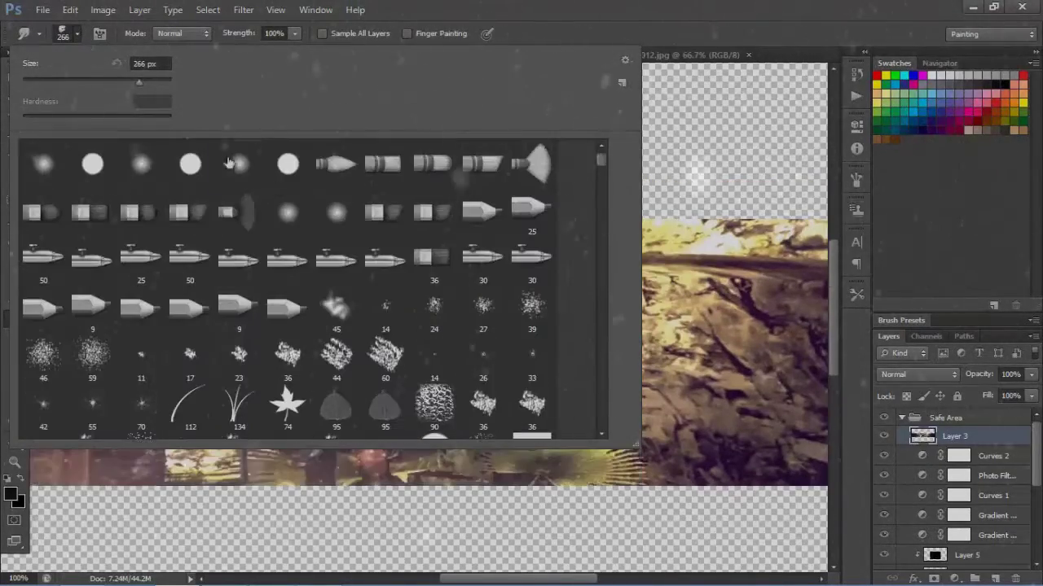
# Smudge the soldier and rocks into painted strokes, then duplicate the layer
pyautogui.press('Escape')
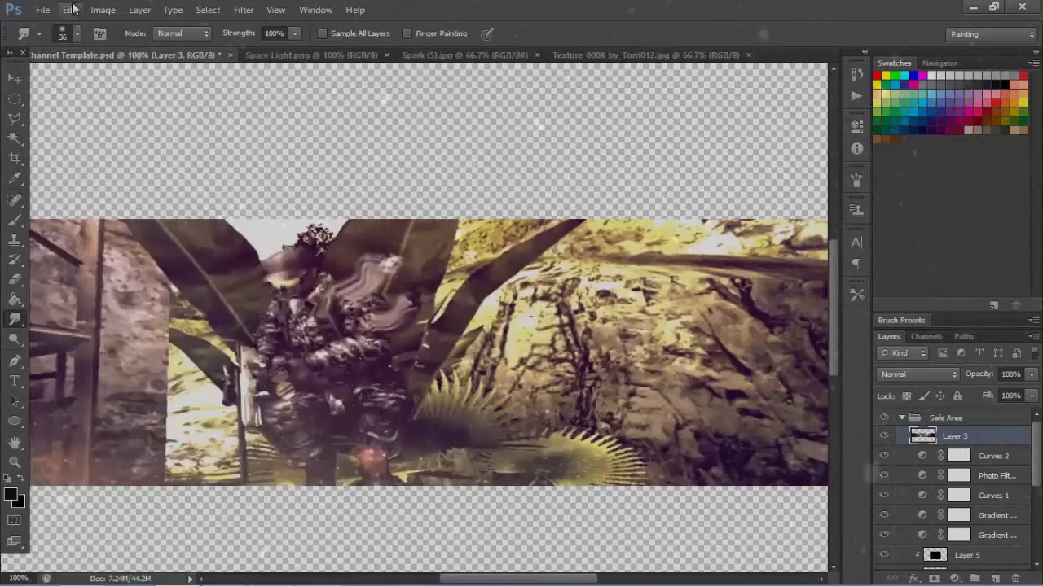
pyautogui.click(275, 9)
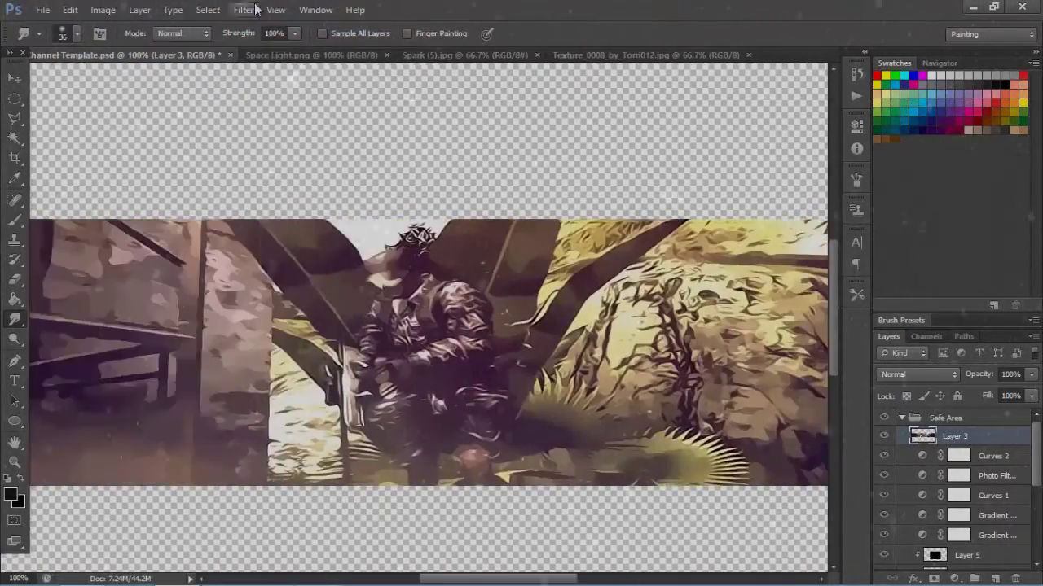
pyautogui.click(275, 9)
pyautogui.moveTo(486, 570)
pyautogui.mouseDown()
pyautogui.moveTo(497, 571)
pyautogui.moveTo(461, 570)
pyautogui.mouseUp()
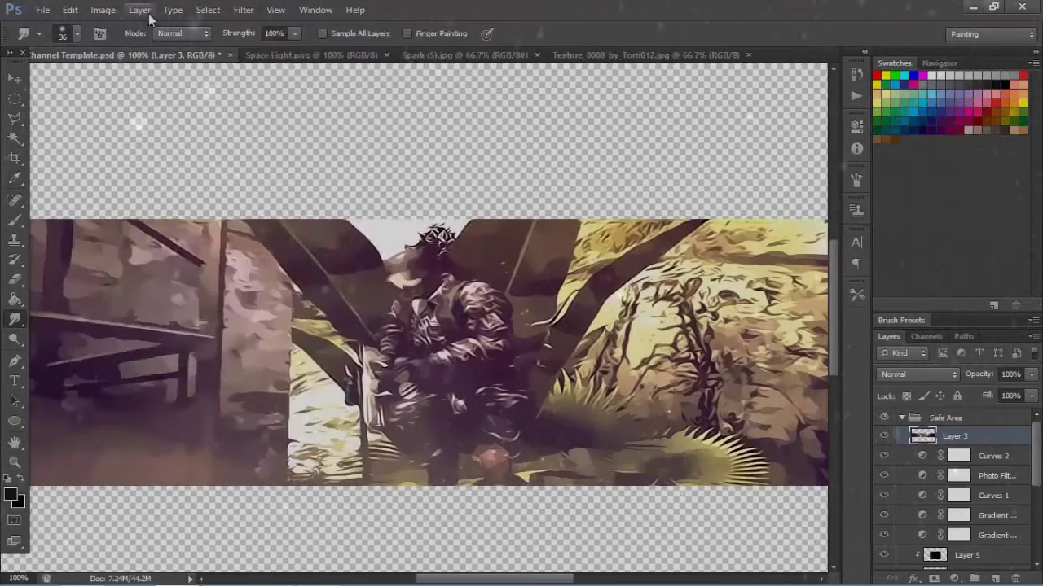
pyautogui.hotkey('ctrl', 'j')
# Apply a Gaussian Blur and a Sharpen filter to the duplicated painted layers
pyautogui.click(243, 9)
pyautogui.click(480, 291)
pyautogui.press('Return')
pyautogui.press('r')
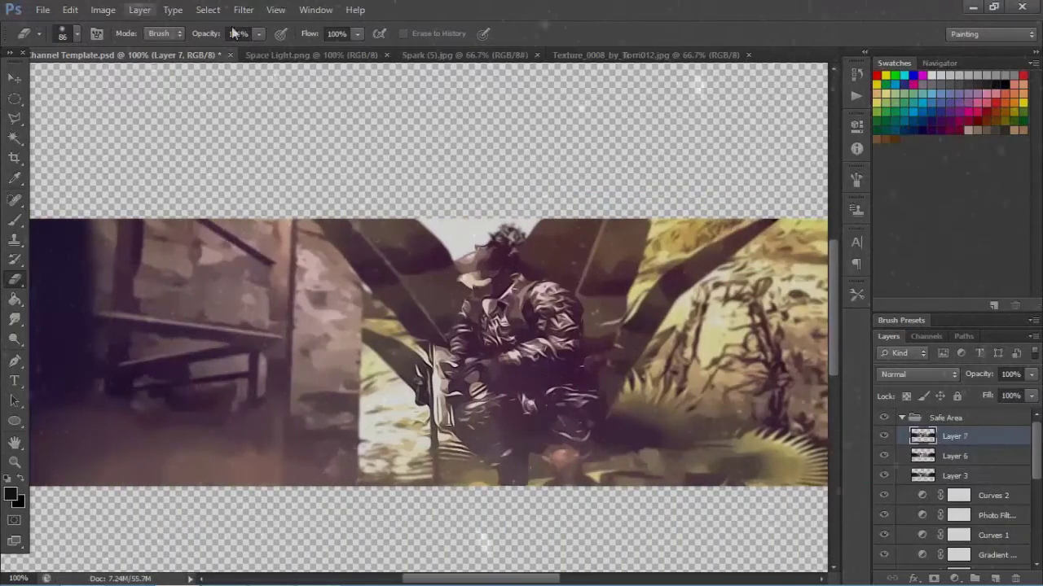
pyautogui.click(243, 8)
pyautogui.moveTo(377, 238)
pyautogui.click(434, 237)
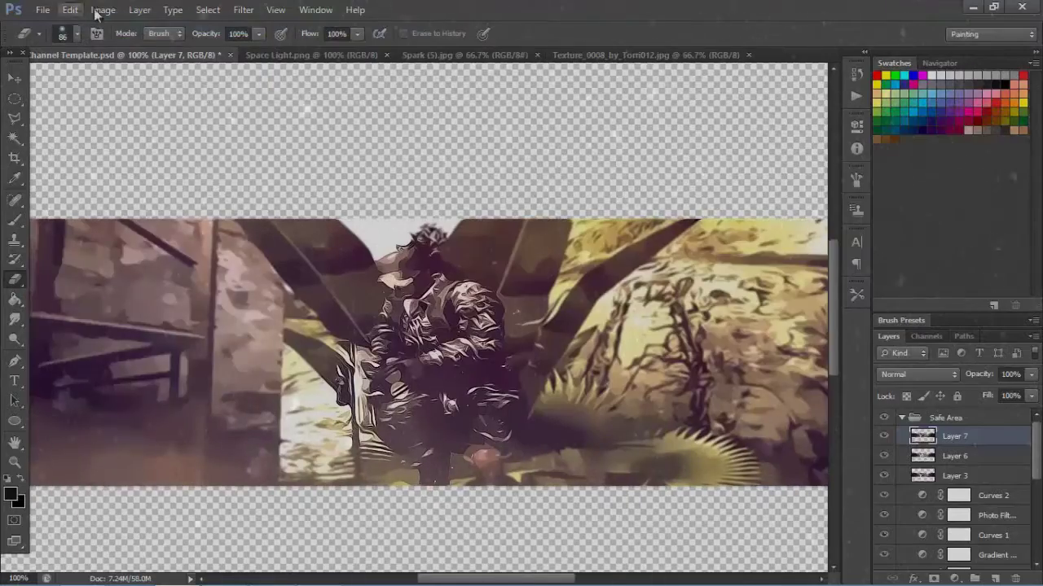
# Motion-blur the top copy, set it to Soft Light, and fit the banner on screen
pyautogui.click(243, 9)
pyautogui.moveTo(251, 163)
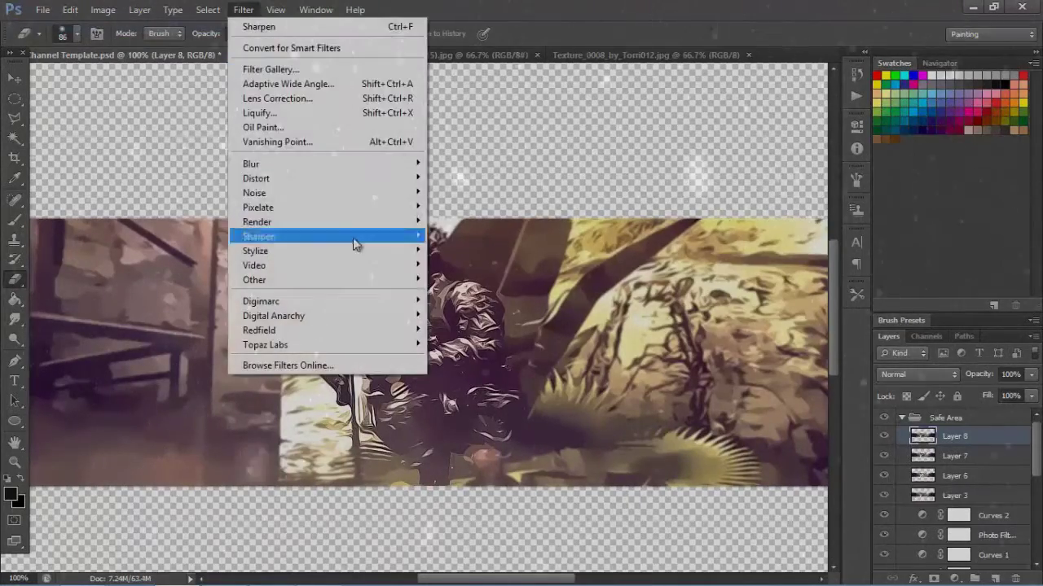
pyautogui.click(464, 300)
pyautogui.click(749, 100)
pyautogui.click(918, 374)
pyautogui.click(906, 216)
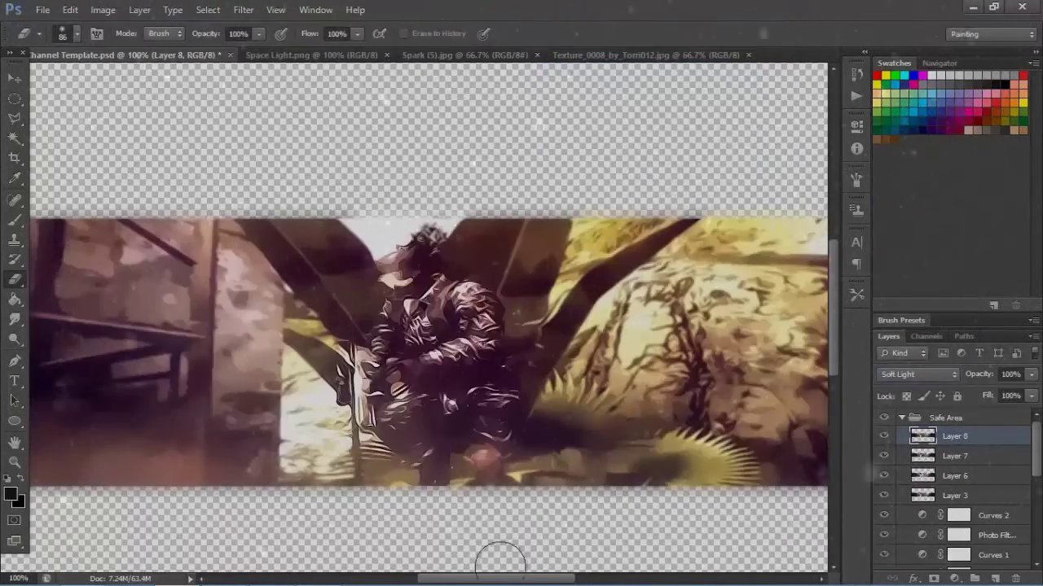
pyautogui.moveTo(501, 577)
pyautogui.mouseDown()
pyautogui.moveTo(678, 566)
pyautogui.moveTo(449, 570)
pyautogui.mouseUp()
pyautogui.click(243, 8)
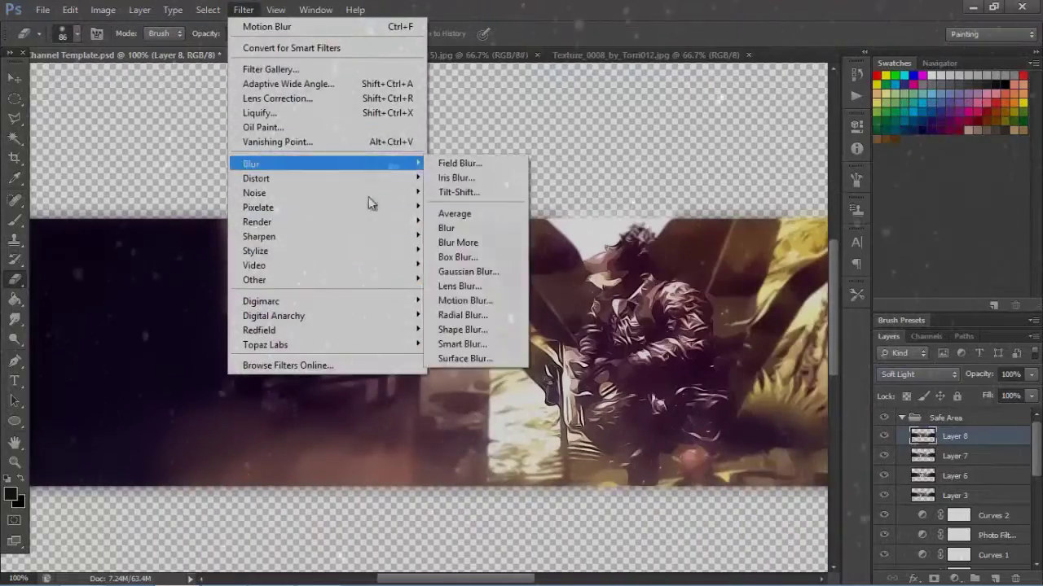
pyautogui.click(301, 149)
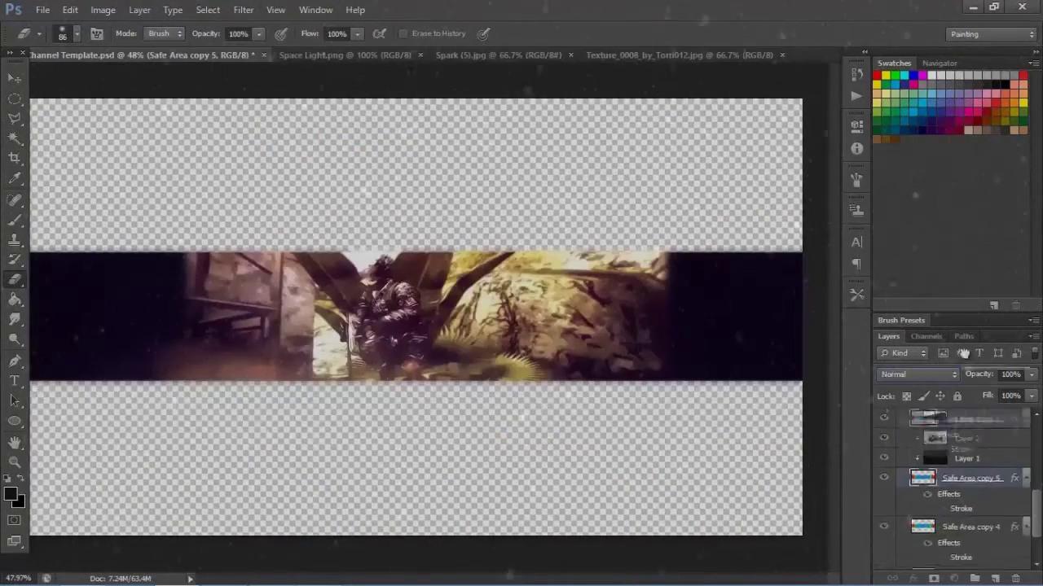
# Move Safe Area copy 5 up the stack and clip the image layers into it
pyautogui.moveTo(959, 476)
pyautogui.mouseDown()
pyautogui.moveTo(968, 436)
pyautogui.moveTo(969, 467)
pyautogui.mouseUp()
pyautogui.rightClick(969, 468)
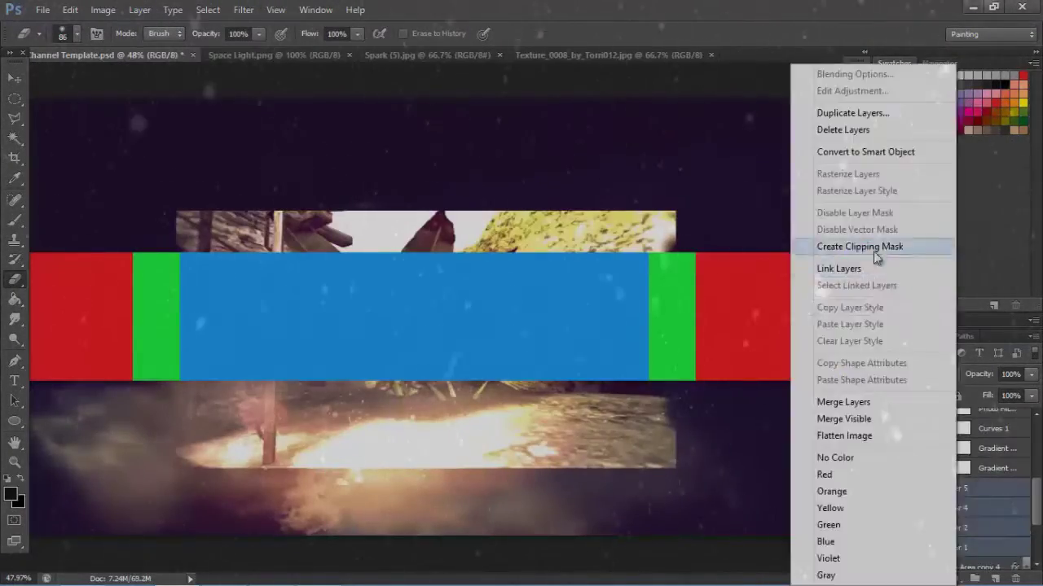
pyautogui.click(937, 242)
# Place a 72 pt nevis Bold INFS title centred on the blue bar
pyautogui.click(324, 33)
pyautogui.click(348, 283)
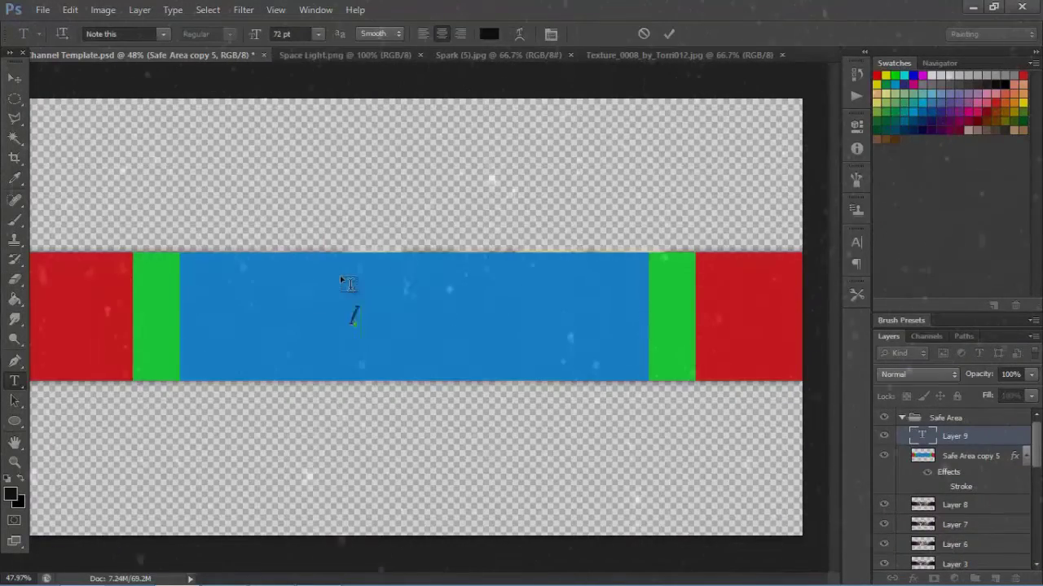
pyautogui.write('INFS')
pyautogui.click(122, 34)
pyautogui.moveTo(277, 332)
pyautogui.mouseDown()
pyautogui.moveTo(479, 332)
pyautogui.moveTo(409, 313)
pyautogui.mouseUp()
pyautogui.write('nevis')
pyautogui.press('Return')
# Commit the INFS title, toggle the safe-area guide, and make the title white
pyautogui.click(884, 456)
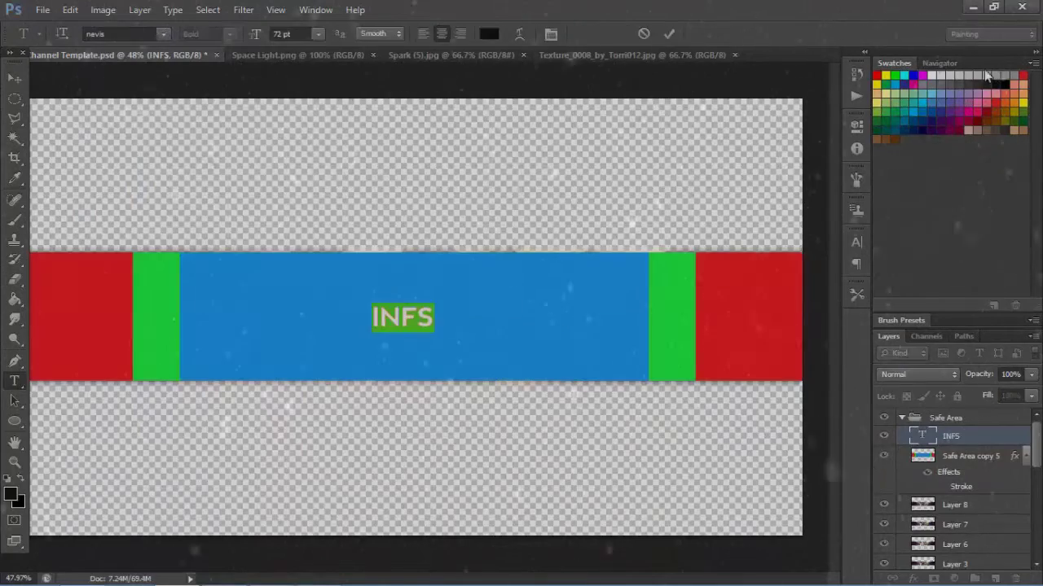
pyautogui.click(969, 456)
pyautogui.click(884, 456)
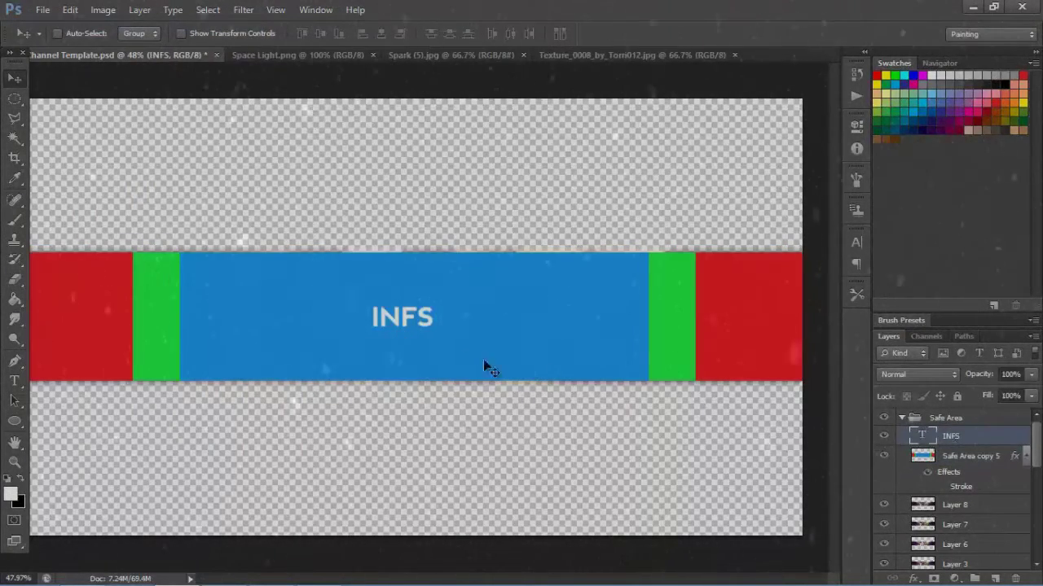
# Hide the Safe Area copy 5 guide and try Learning Curve for the tagline
pyautogui.click(884, 456)
pyautogui.write('YOU ONLY LIVE ONCE')
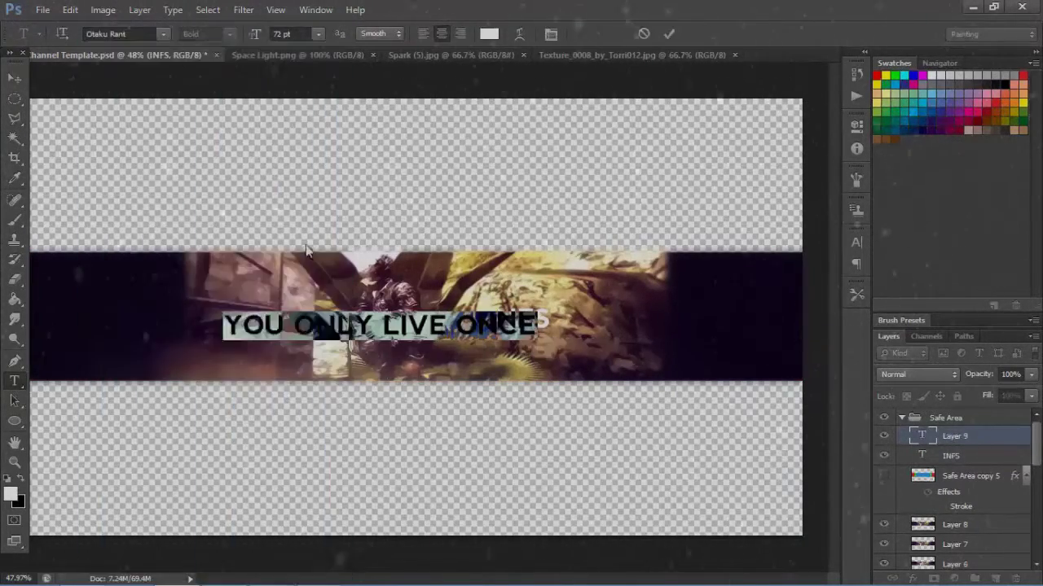
pyautogui.click(163, 33)
pyautogui.scroll(10, 335, 260)
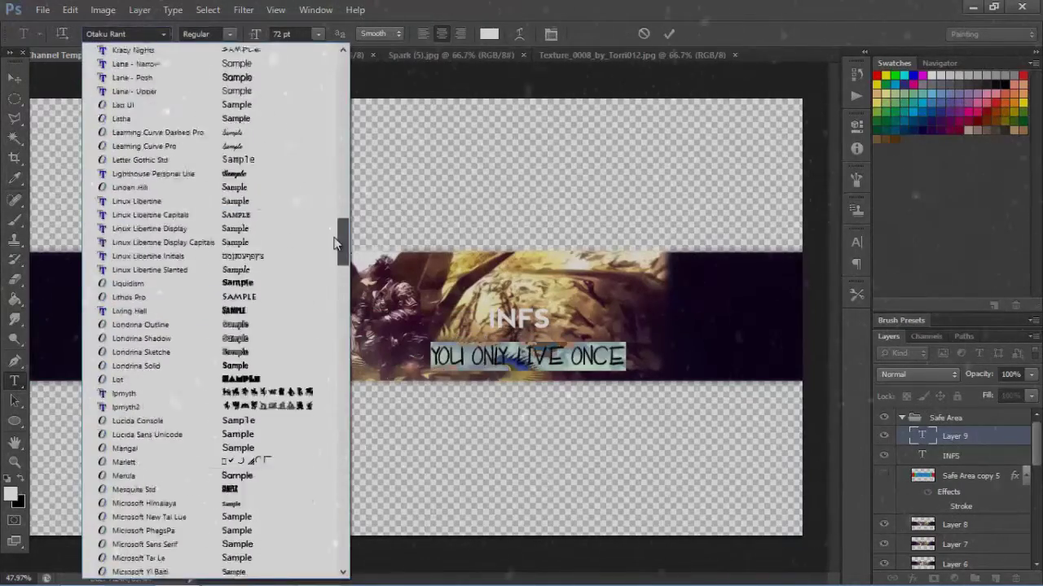
pyautogui.click(204, 261)
pyautogui.click(163, 33)
pyautogui.click(240, 261)
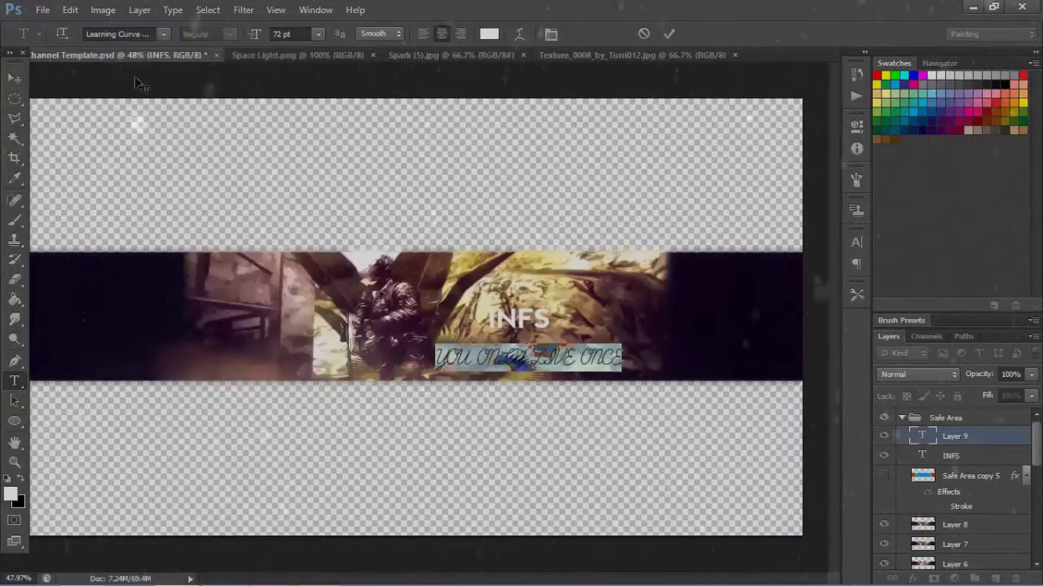
# Try the Jenna Sue and DecoNeue fonts for the tagline
pyautogui.click(163, 33)
pyautogui.scroll(5, 212, 203)
pyautogui.click(203, 203)
pyautogui.click(163, 34)
pyautogui.scroll(10, 216, 252)
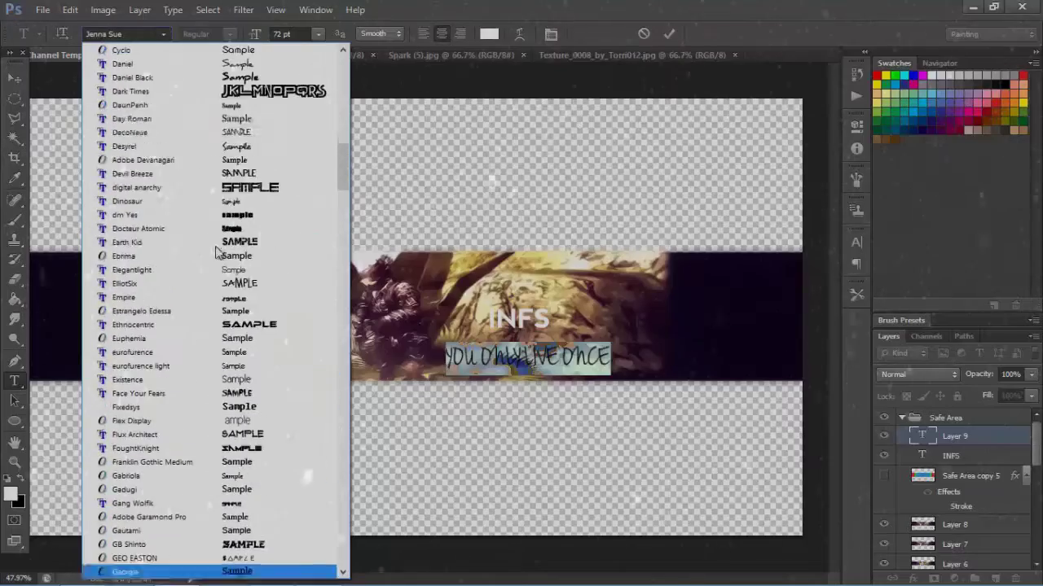
pyautogui.click(203, 132)
# Set the YOU ONLY LIVE ONCE tagline to Neou Thin 30 pt and place it just under INFS
pyautogui.click(163, 33)
pyautogui.scroll(5, 204, 204)
pyautogui.scroll(5, 192, 90)
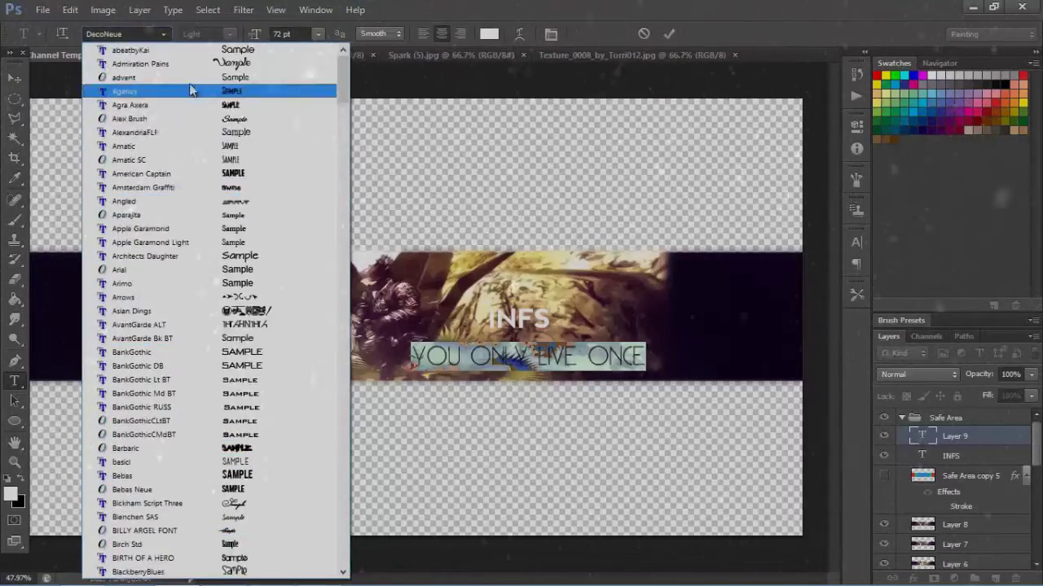
pyautogui.scroll(-10, 192, 90)
pyautogui.scroll(-15, 184, 170)
pyautogui.click(184, 170)
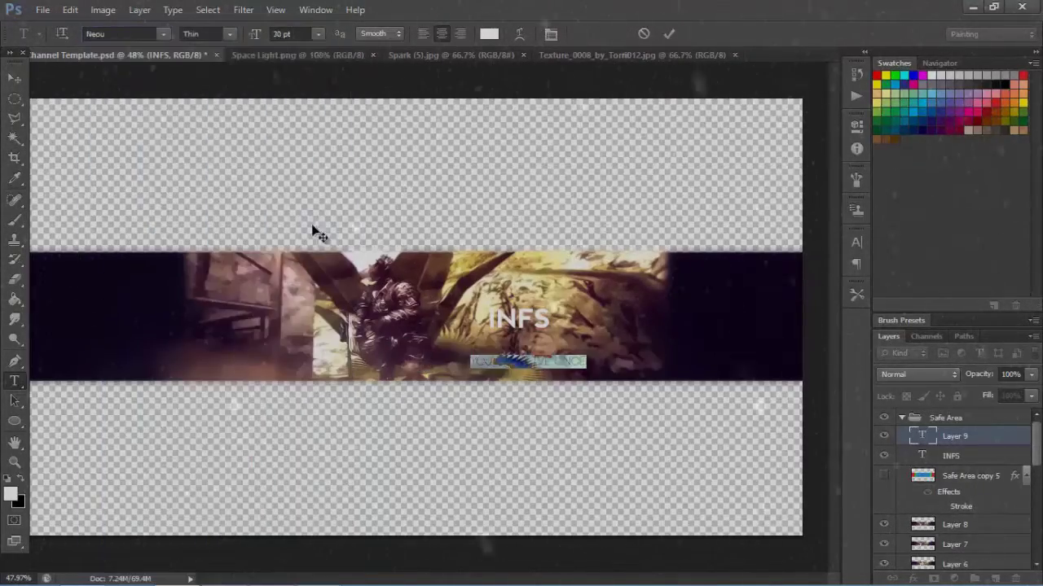
pyautogui.click(14, 77)
pyautogui.moveTo(556, 359); pyautogui.dragTo(562, 332)
# Draw a dark rounded box behind the title and clip it to the layer below
pyautogui.click(969, 476)
pyautogui.press('u')
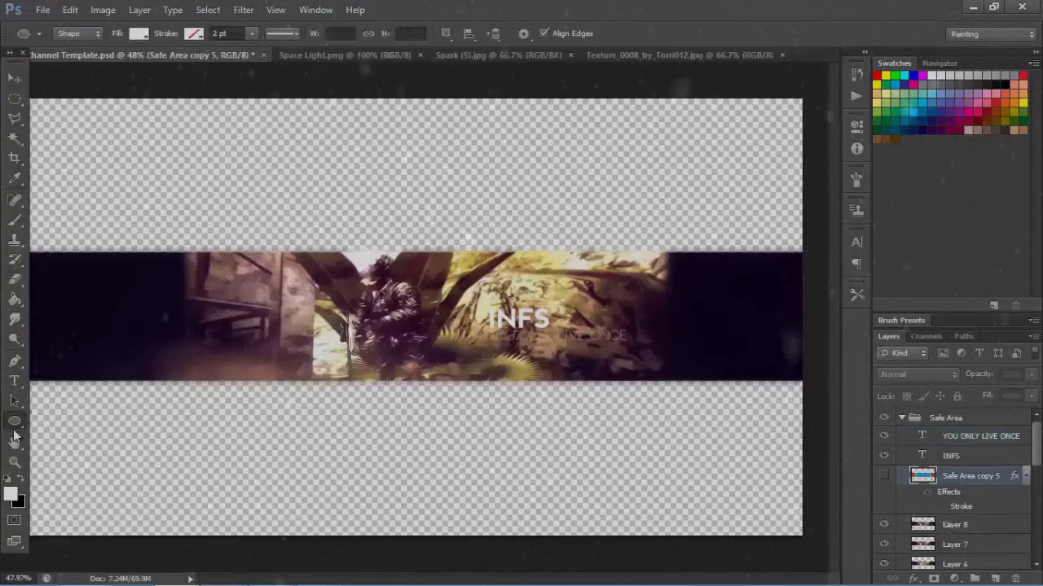
pyautogui.moveTo(680, 345); pyautogui.dragTo(680, 346)
pyautogui.click(139, 33)
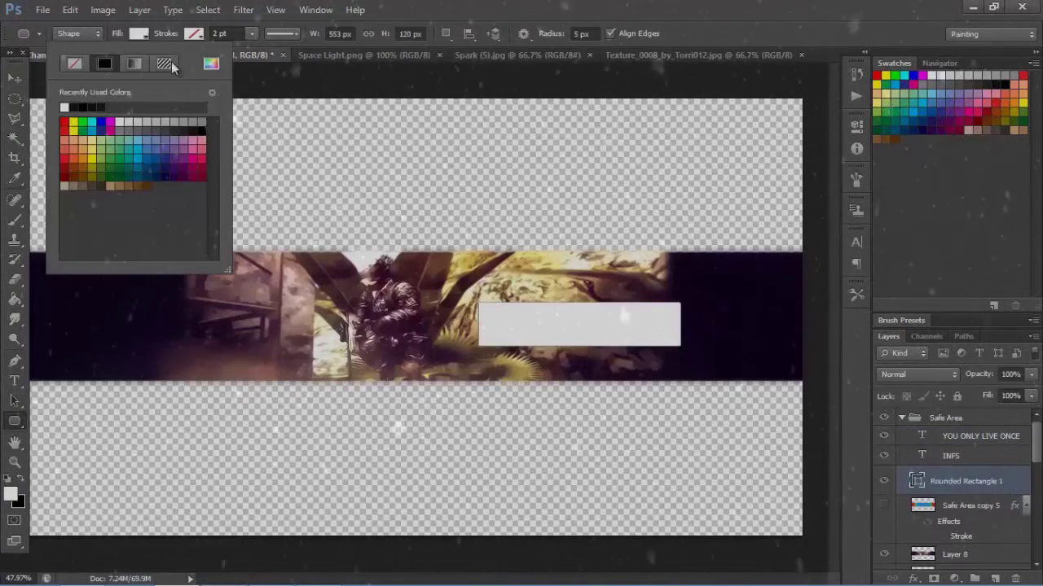
pyautogui.click(14, 77)
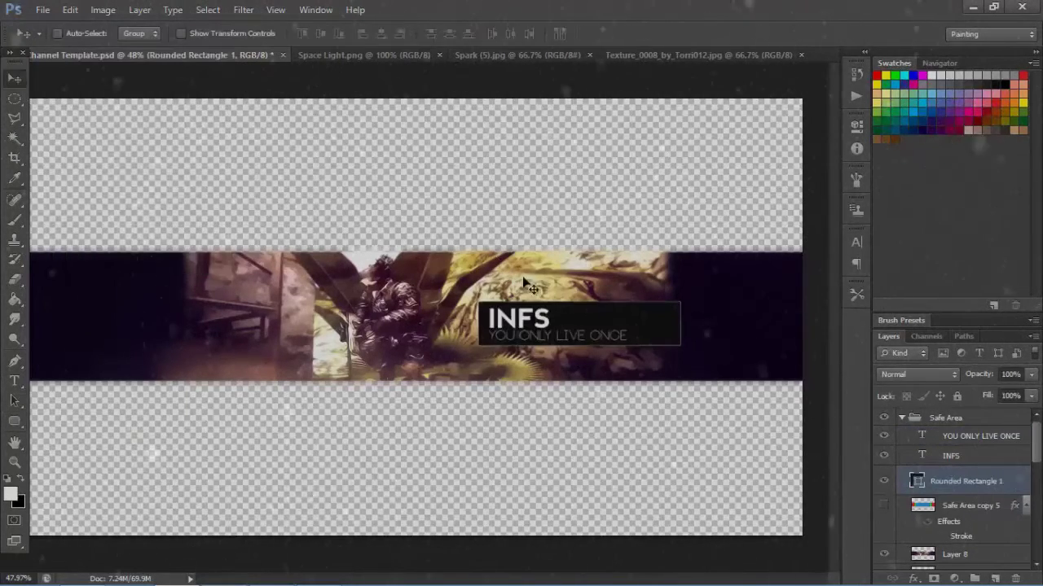
pyautogui.moveTo(980, 527); pyautogui.dragTo(980, 531)
pyautogui.rightClick(981, 512)
pyautogui.click(880, 249)
# Move the rounded box layer back above the guide, then delete the rounded box
pyautogui.click(984, 537)
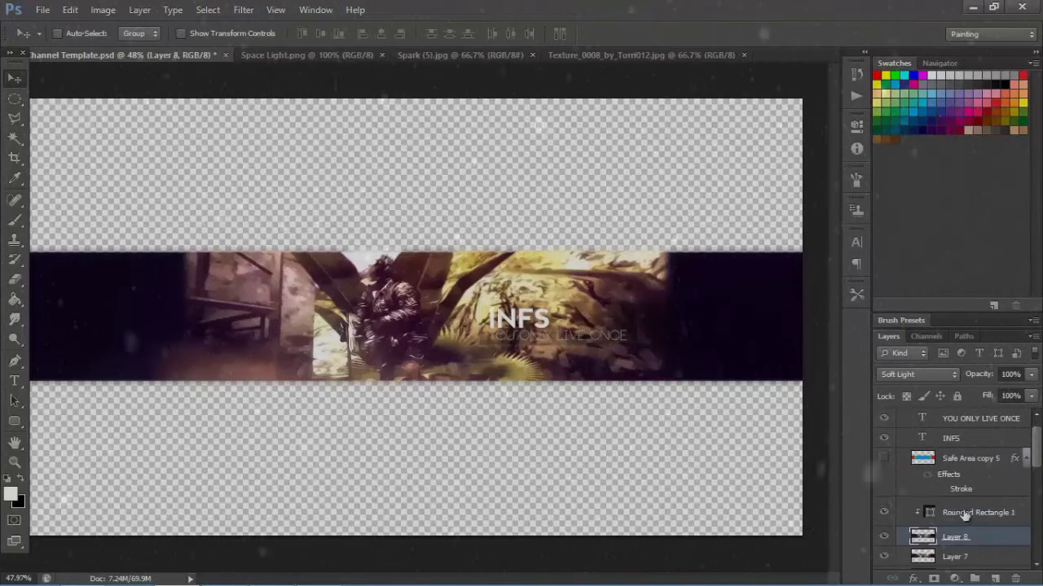
pyautogui.click(965, 513)
pyautogui.scroll(-2, 978, 517)
pyautogui.scroll(2, 978, 513)
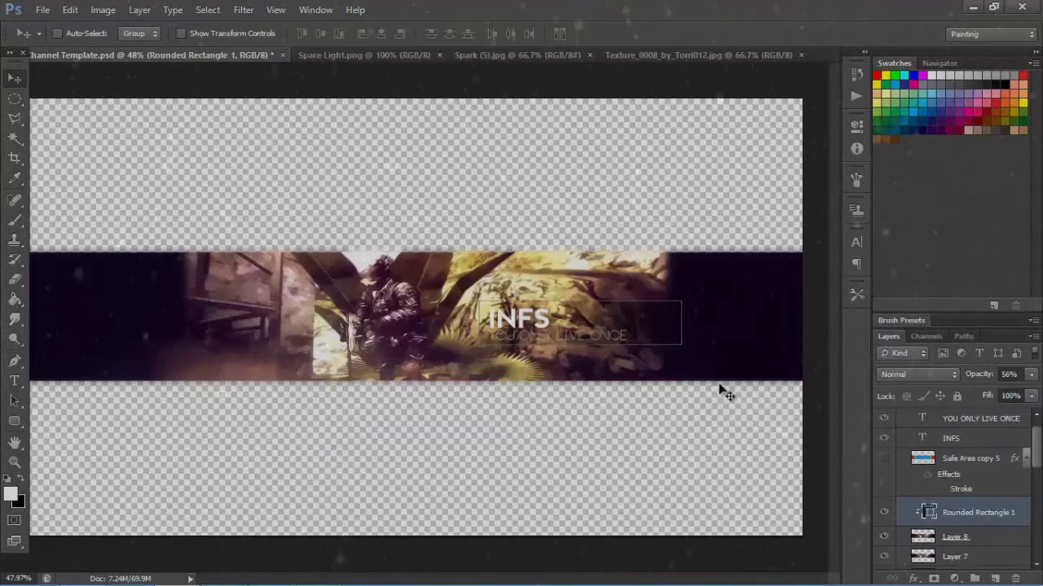
pyautogui.press('Return')
pyautogui.click(968, 537)
pyautogui.click(969, 512)
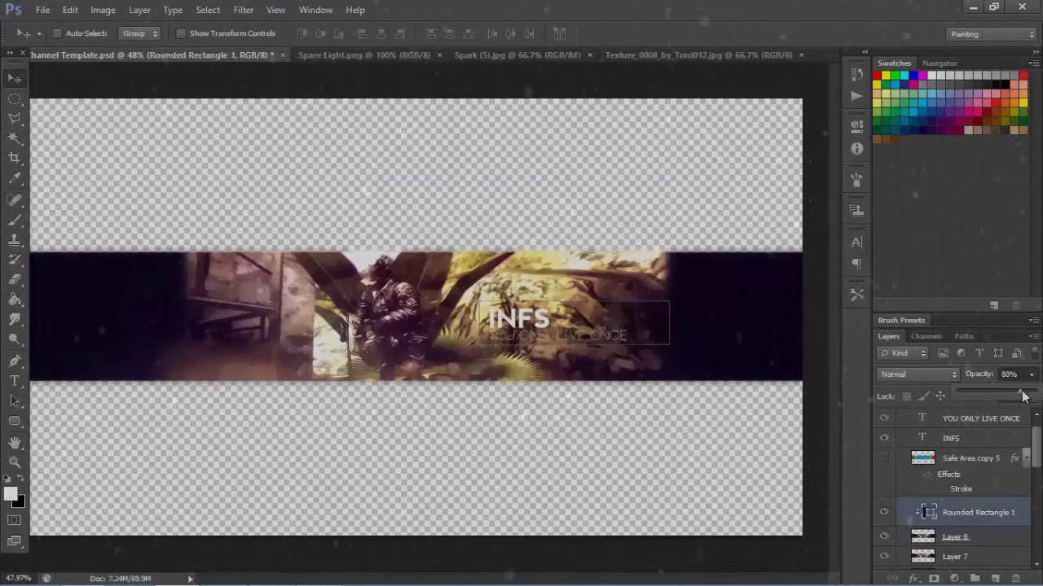
pyautogui.click(968, 537)
pyautogui.moveTo(962, 524); pyautogui.dragTo(979, 458)
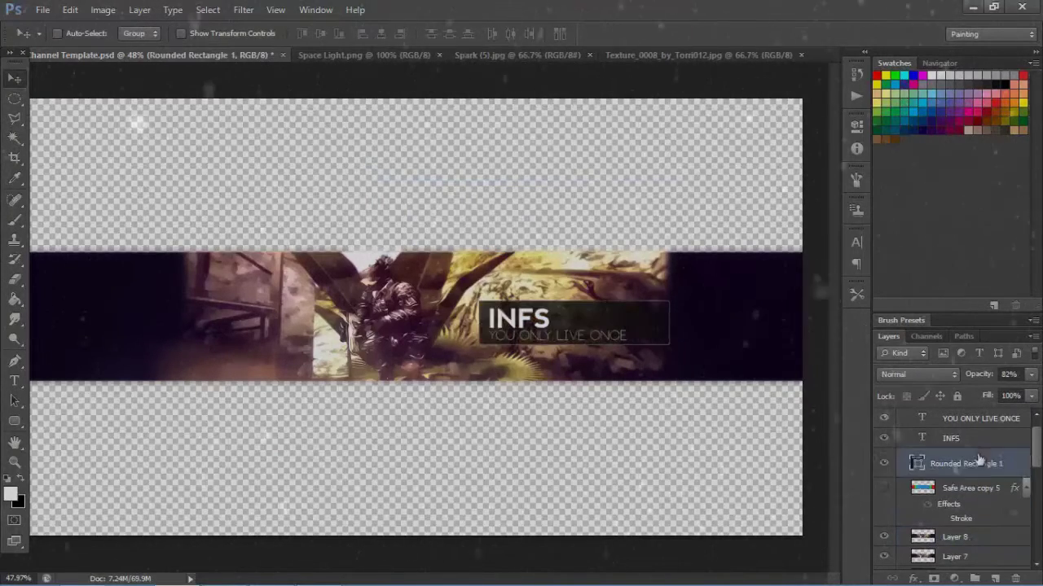
pyautogui.press('Delete')
# Draw a dark-filled rectangle behind INFS and the tagline
pyautogui.click(14, 422)
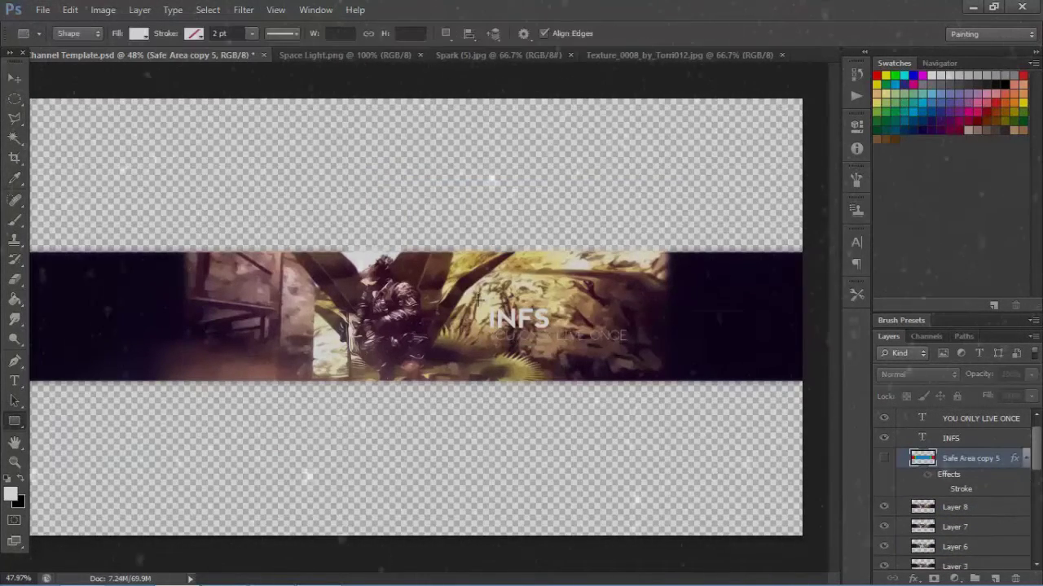
pyautogui.moveTo(680, 346); pyautogui.dragTo(680, 346)
pyautogui.click(139, 33)
pyautogui.click(163, 122)
pyautogui.press('v')
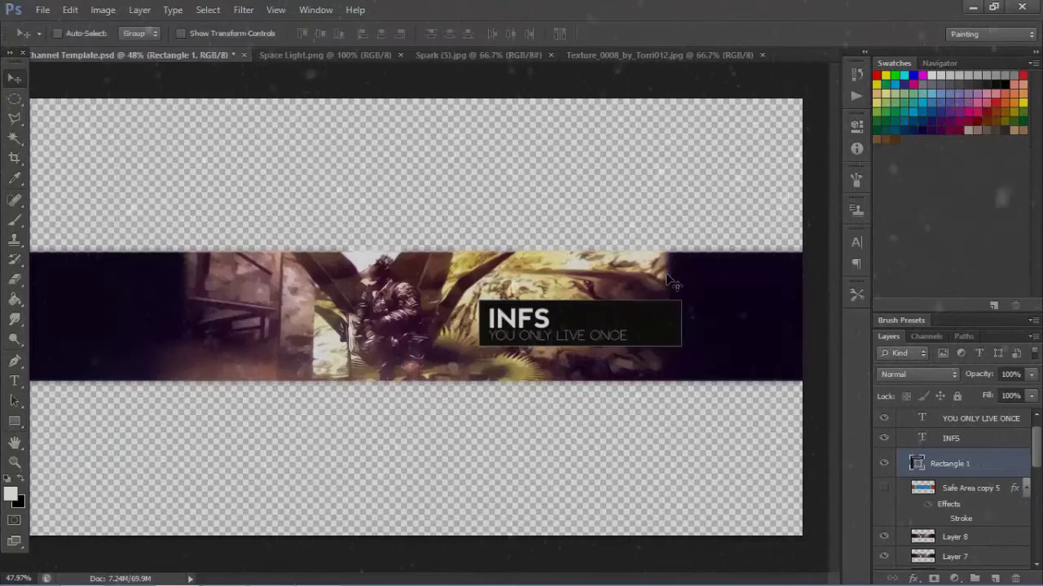
pyautogui.click(955, 536)
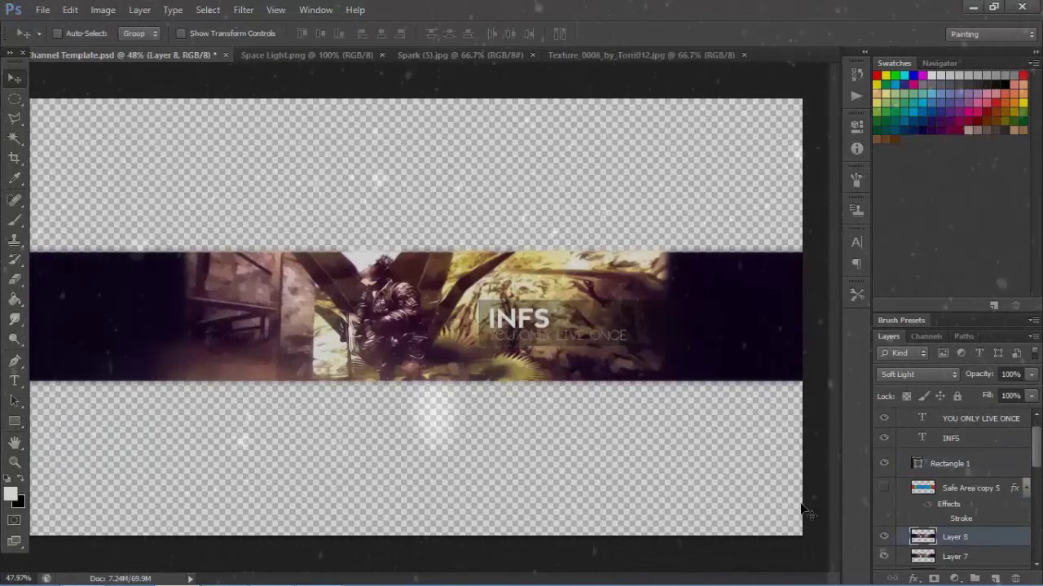
# Narrow the rectangle slightly, rasterize it, and lower its opacity to 47%
pyautogui.hotkey('ctrl', 't')
pyautogui.moveTo(681, 323); pyautogui.dragTo(666, 323)
pyautogui.press('Return')
pyautogui.rightClick(949, 460)
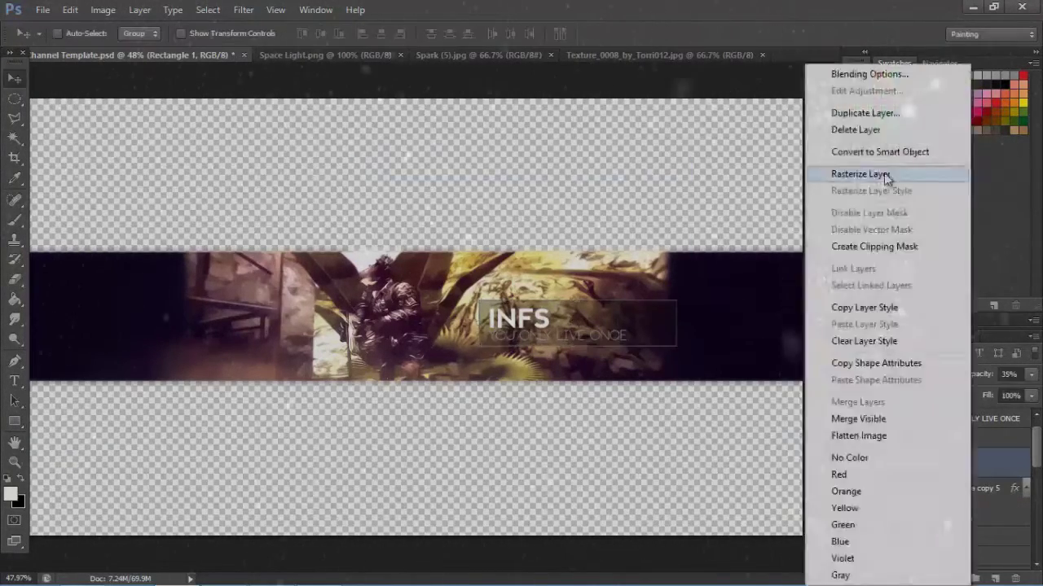
pyautogui.click(883, 174)
pyautogui.press('e')
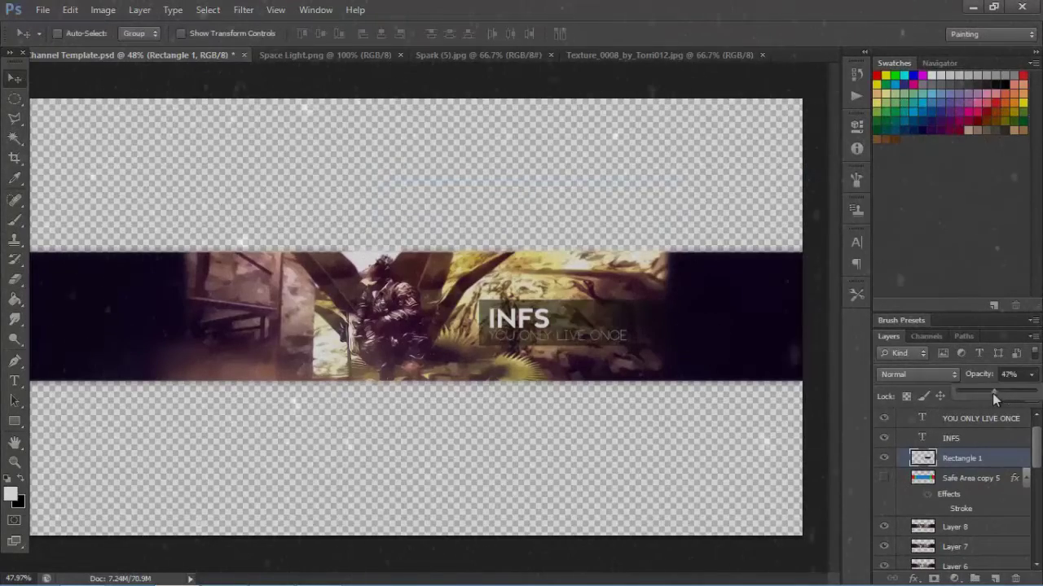
pyautogui.moveTo(992, 397); pyautogui.dragTo(989, 397)
# Add glow styles to INFS, then place the thin 'rez designs' watermark in the lower-left corner
pyautogui.doubleClick(1008, 455)
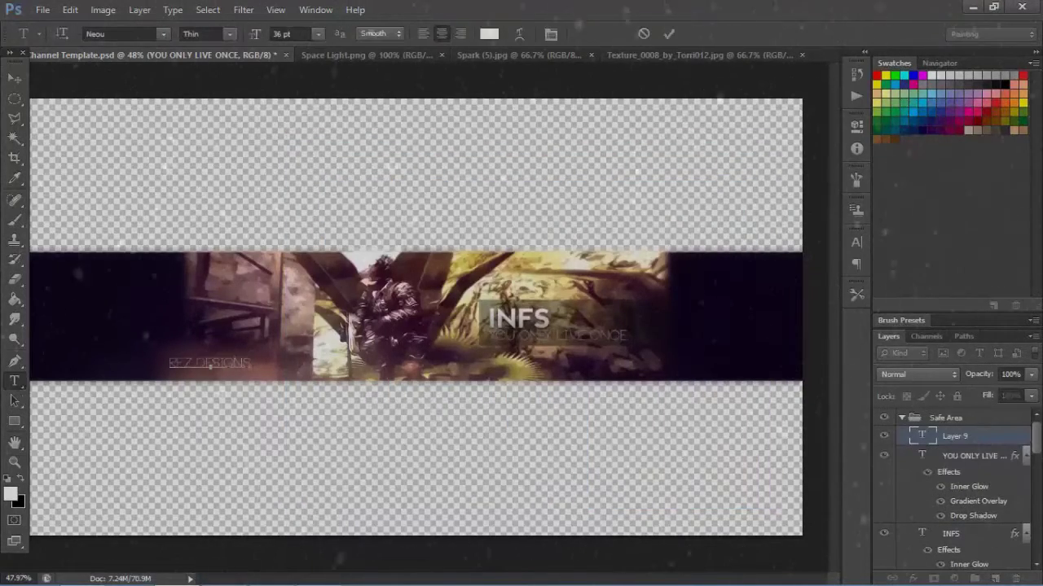
pyautogui.click(15, 79)
pyautogui.moveTo(236, 351); pyautogui.dragTo(267, 351)
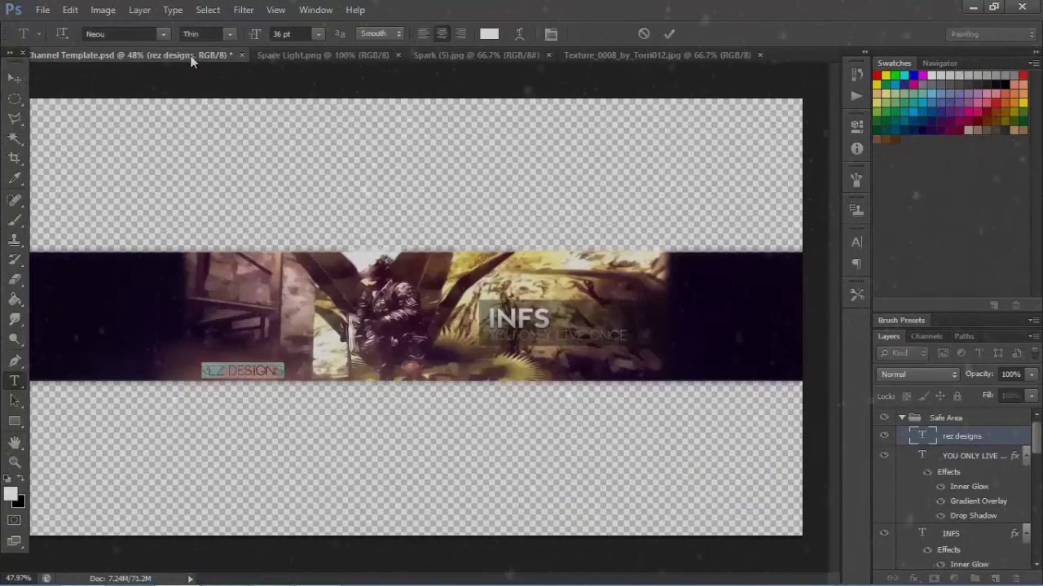